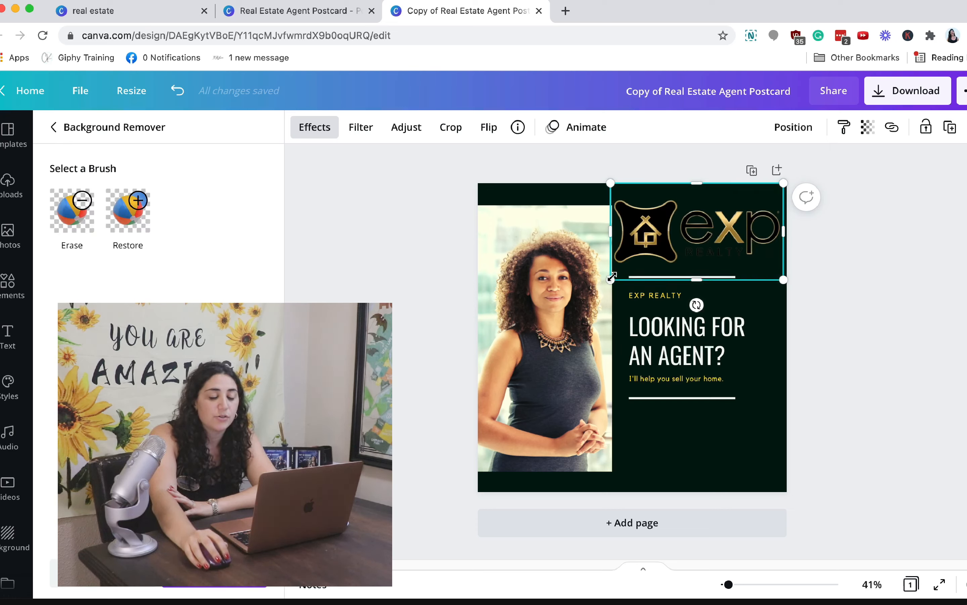
Remove the eXp Realty logo from the upper part of the postcard.
{"action": "left_click_drag", "start_coordinate": [612, 277], "coordinate": [623, 273]}
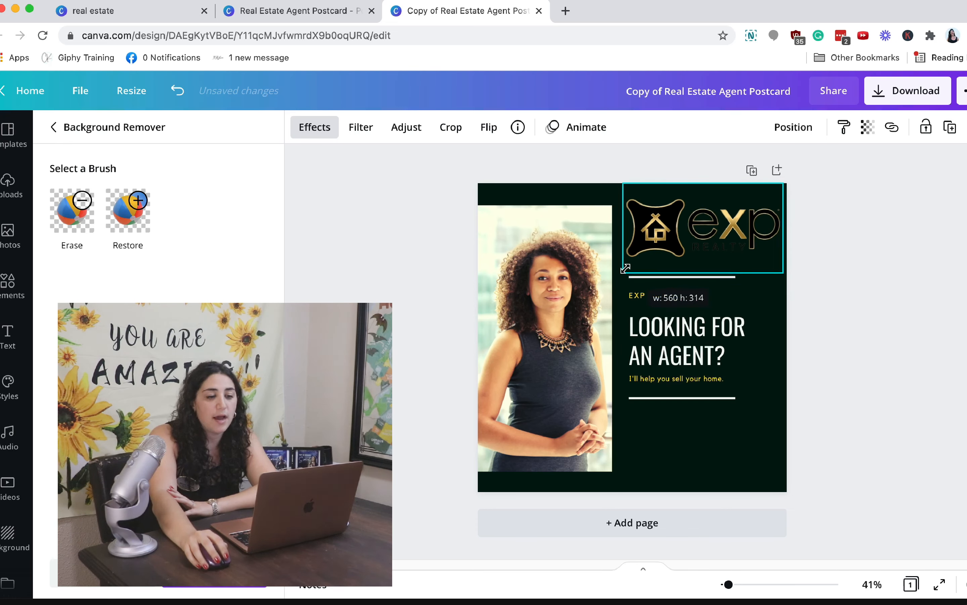
{"action": "left_click", "coordinate": [747, 461]}
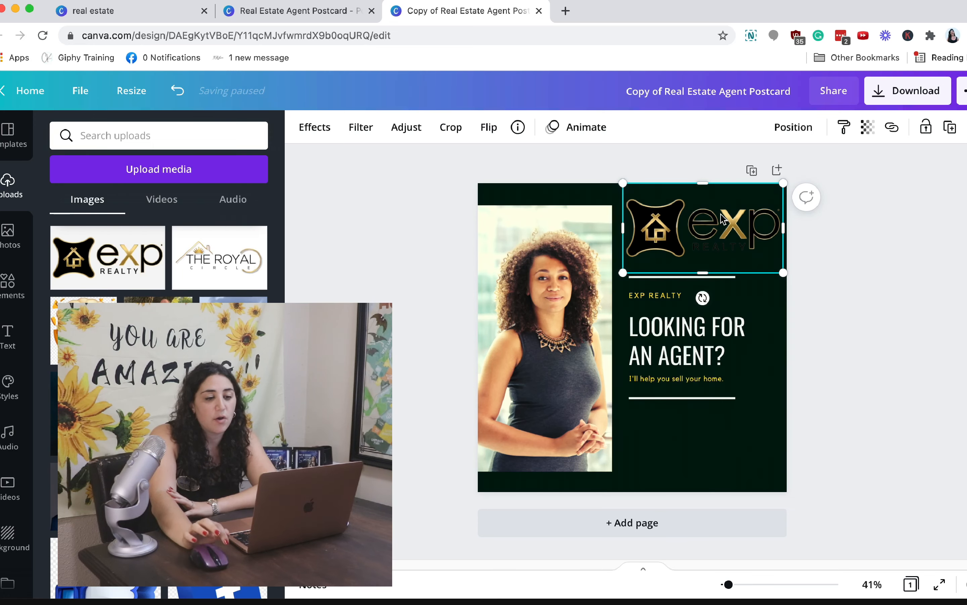
{"action": "left_click_drag", "start_coordinate": [722, 219], "coordinate": [727, 449]}
{"action": "key", "text": "Delete"}
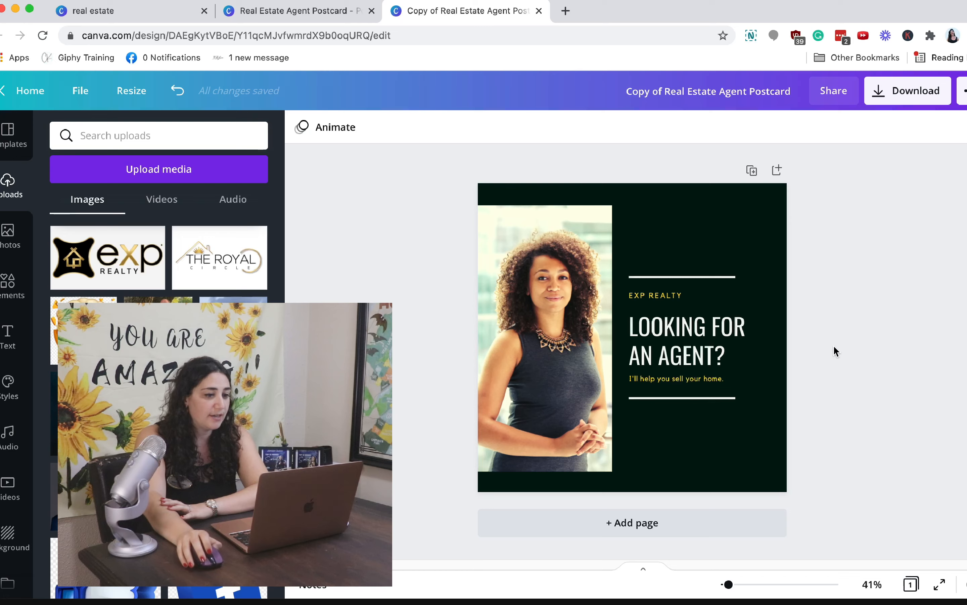
Duplicate the postcard page and delete all the text and both divider lines on the copy.
{"action": "left_click", "coordinate": [752, 171]}
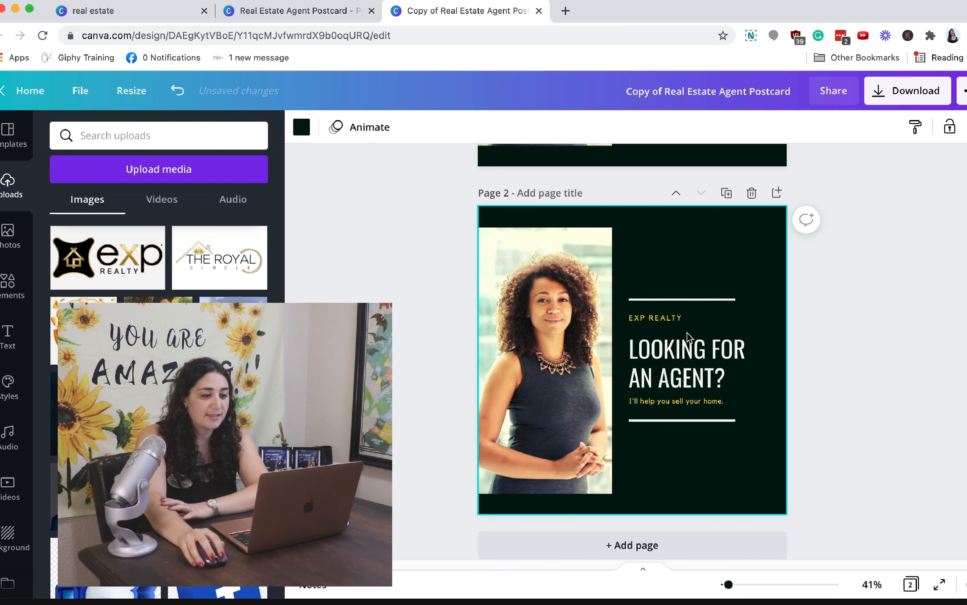
{"action": "left_click", "coordinate": [691, 364]}
{"action": "key", "text": "Delete"}
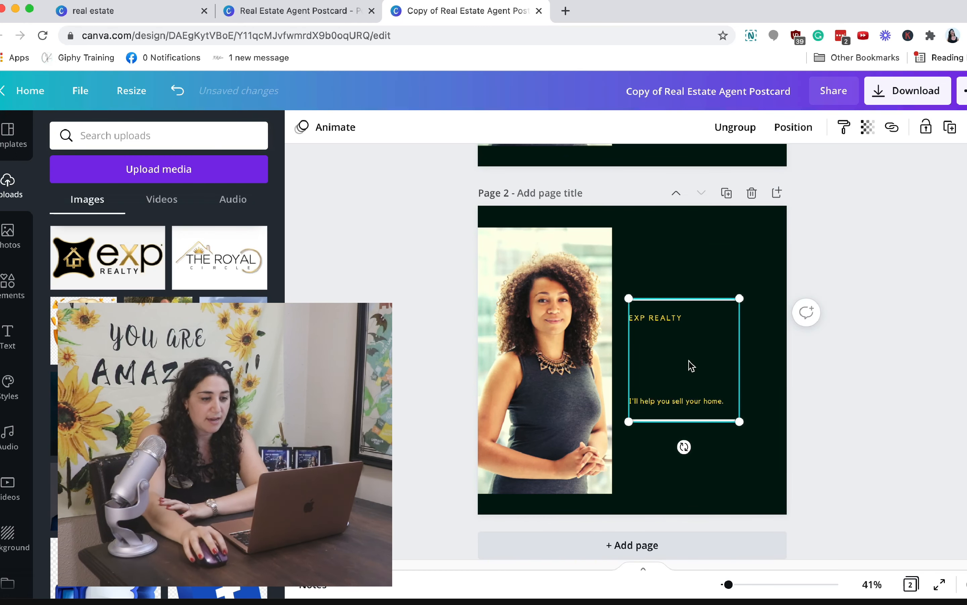
{"action": "left_click", "coordinate": [690, 403]}
{"action": "key", "text": "Delete"}
{"action": "left_click", "coordinate": [686, 318]}
{"action": "key", "text": "Delete"}
{"action": "left_click", "coordinate": [686, 291]}
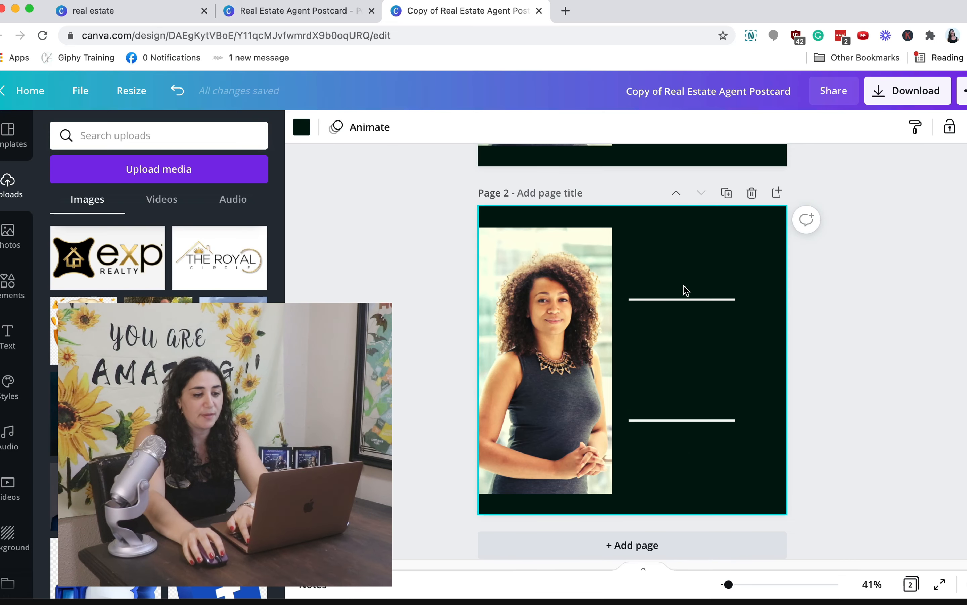
{"action": "left_click", "coordinate": [685, 299]}
{"action": "key", "text": "Delete"}
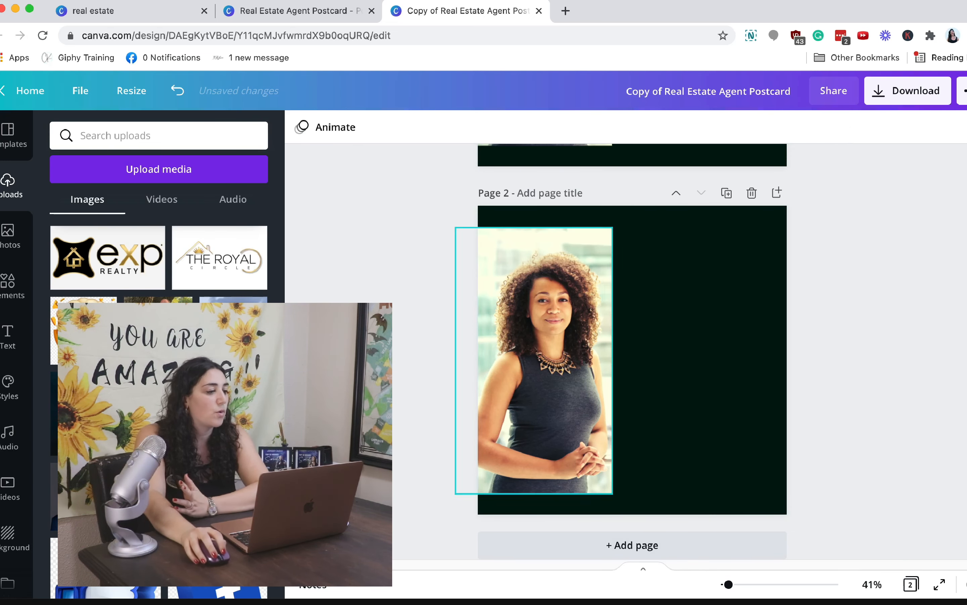
Add two red lines to page 2, one running off the upper right edge and one along the photo's lower edge.
{"action": "left_click", "coordinate": [15, 300]}
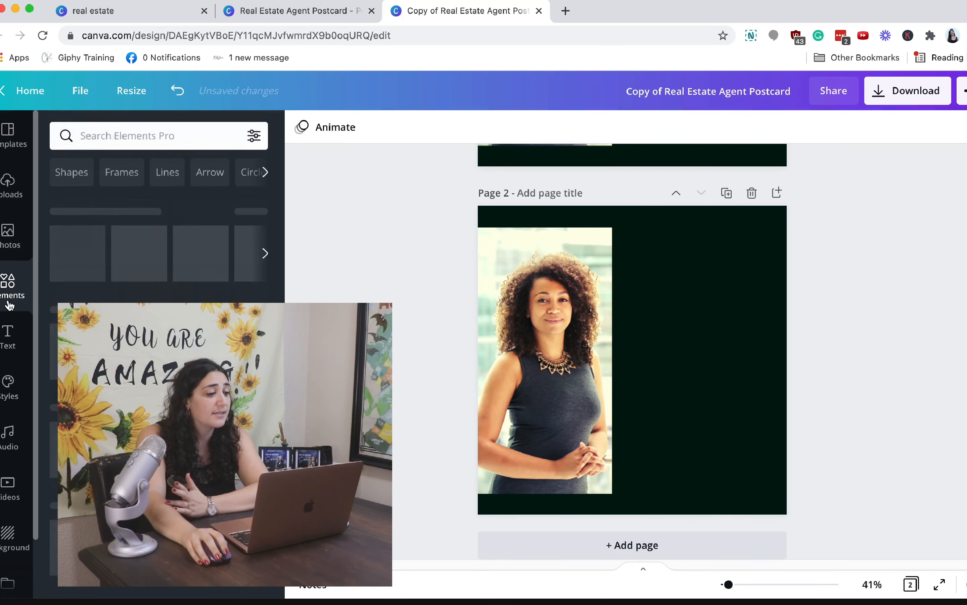
{"action": "left_click", "coordinate": [78, 252]}
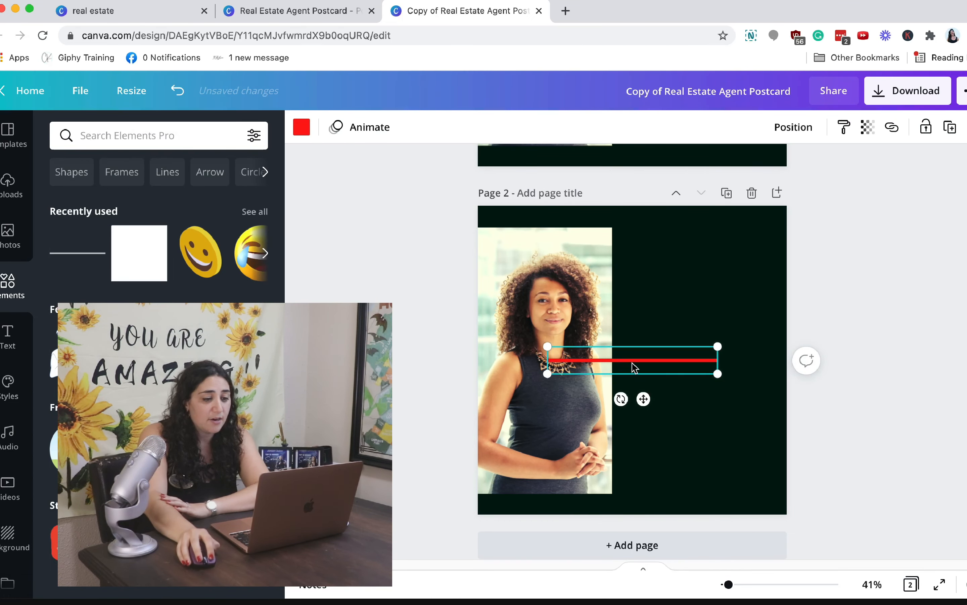
{"action": "left_click_drag", "start_coordinate": [634, 367], "coordinate": [765, 227]}
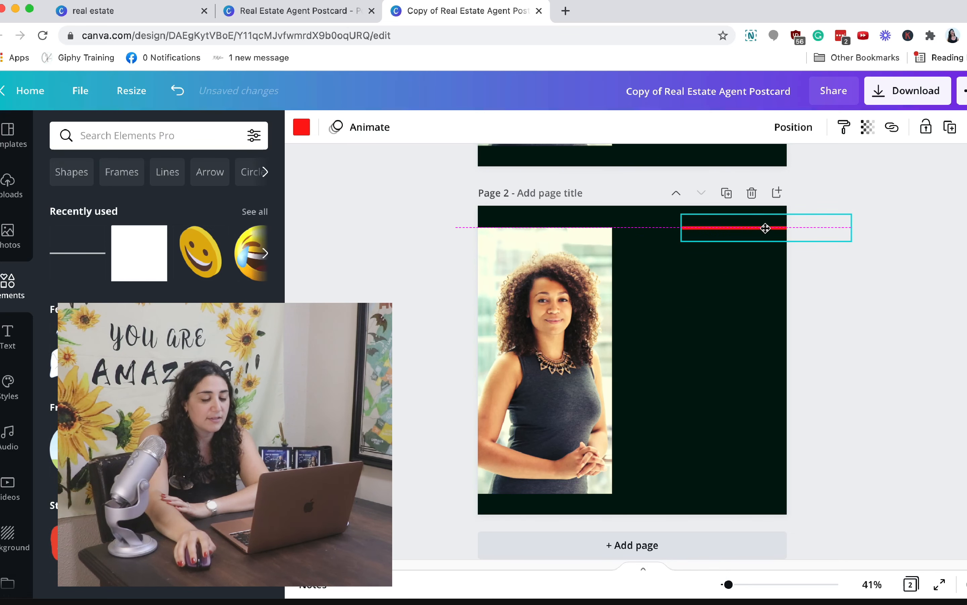
{"action": "left_click", "coordinate": [83, 254]}
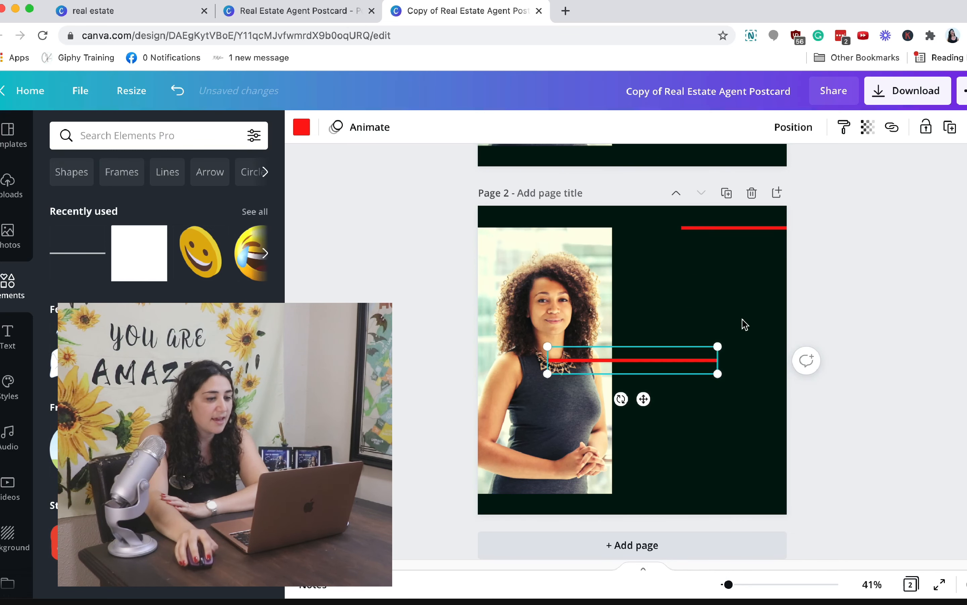
{"action": "left_click_drag", "start_coordinate": [668, 365], "coordinate": [570, 498]}
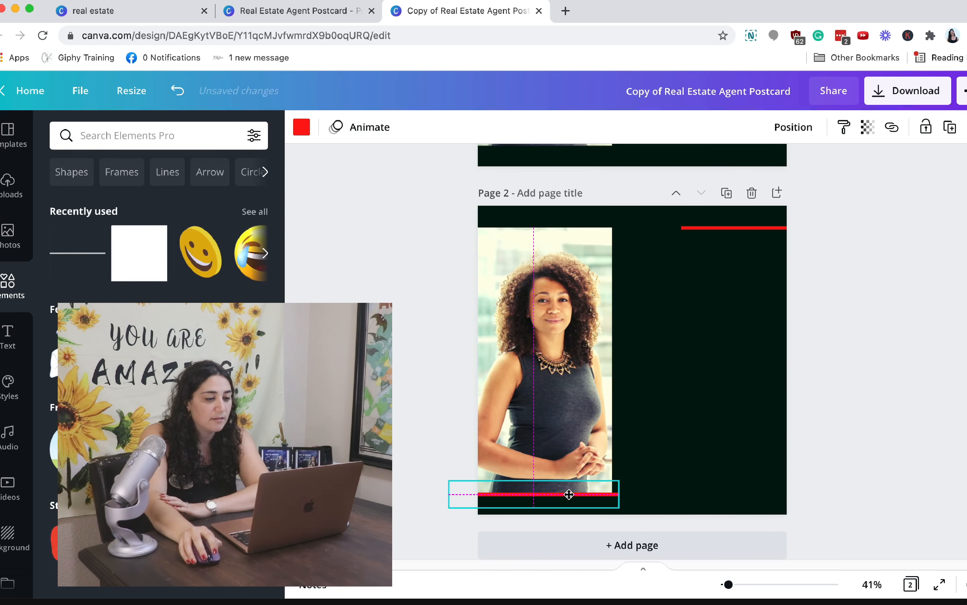
Shrink the agent's photo and place it near the centre of page 2.
{"action": "left_click_drag", "start_coordinate": [570, 383], "coordinate": [669, 383]}
{"action": "left_click_drag", "start_coordinate": [555, 226], "coordinate": [601, 308]}
{"action": "left_click_drag", "start_coordinate": [641, 390], "coordinate": [626, 341]}
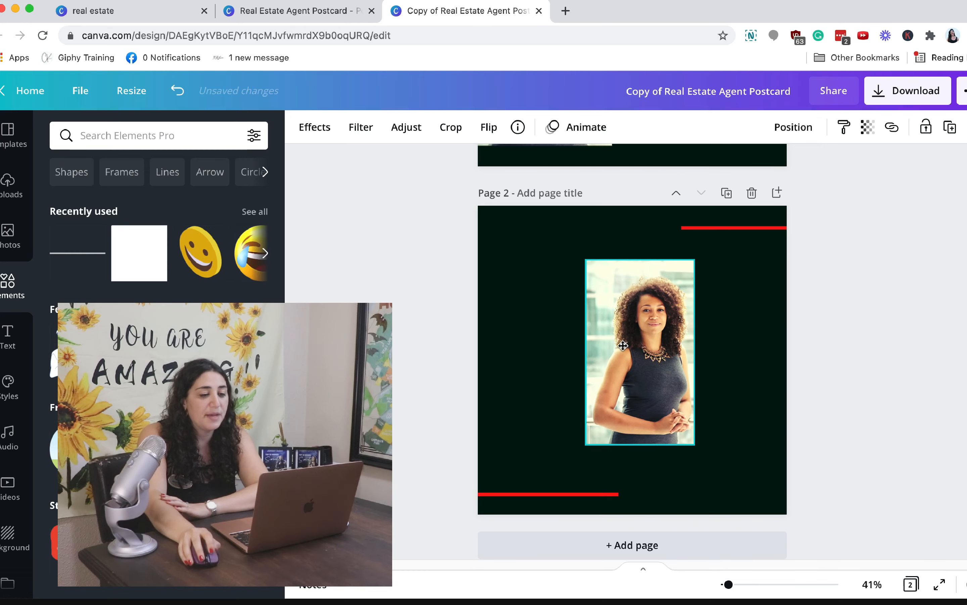
Compare the two page layouts and delete page 2.
{"action": "scroll", "coordinate": [612, 336], "scroll_direction": "down", "scroll_amount": 1}
{"action": "scroll", "coordinate": [659, 400], "scroll_direction": "up", "scroll_amount": 8}
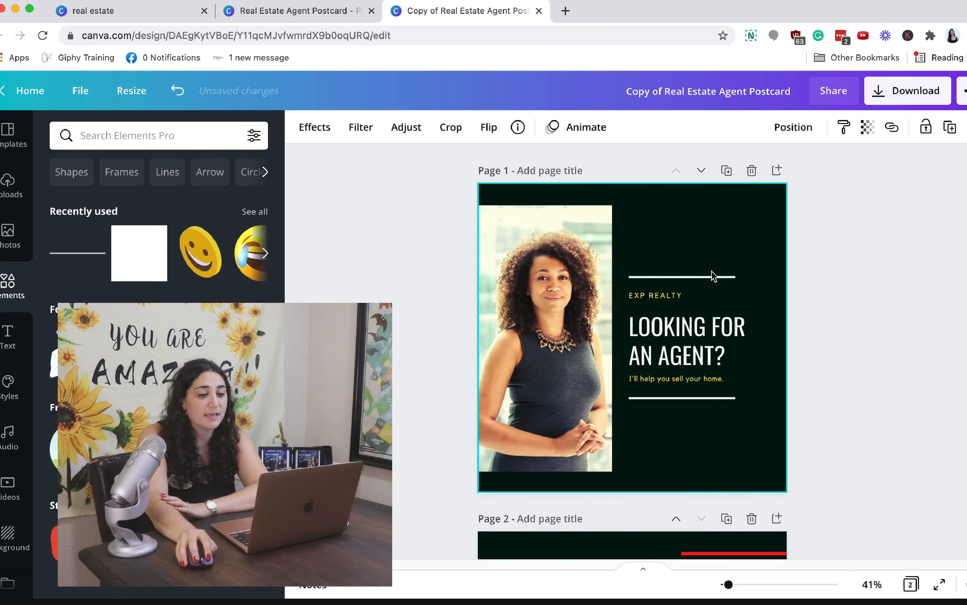
{"action": "scroll", "coordinate": [677, 441], "scroll_direction": "down", "scroll_amount": 5}
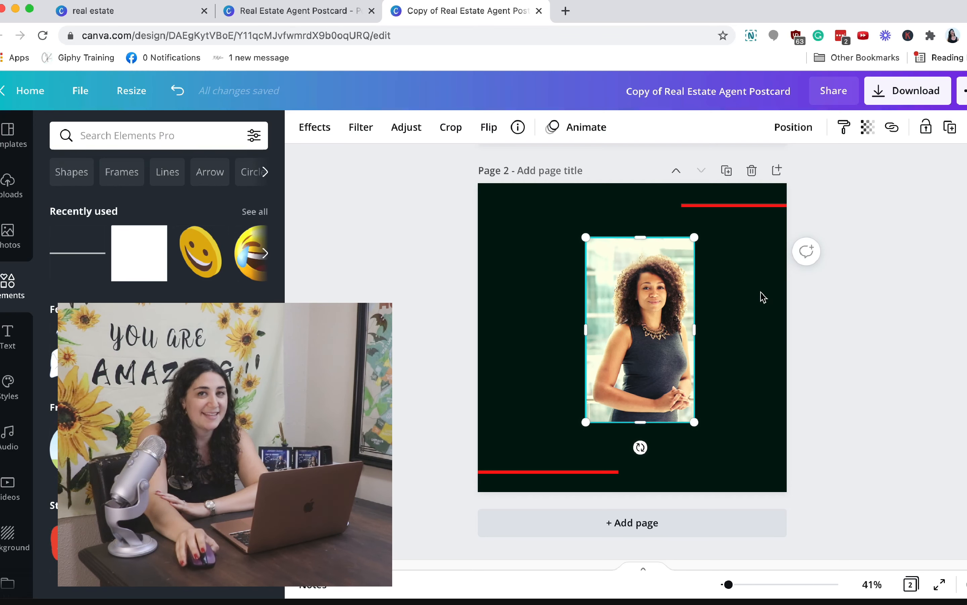
{"action": "scroll", "coordinate": [744, 304], "scroll_direction": "up", "scroll_amount": 8}
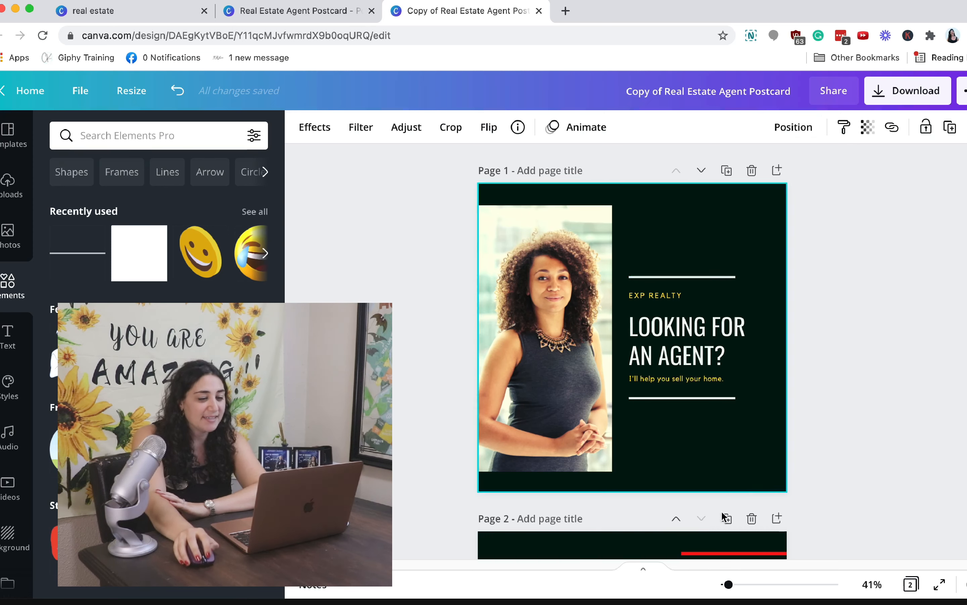
{"action": "left_click", "coordinate": [752, 519]}
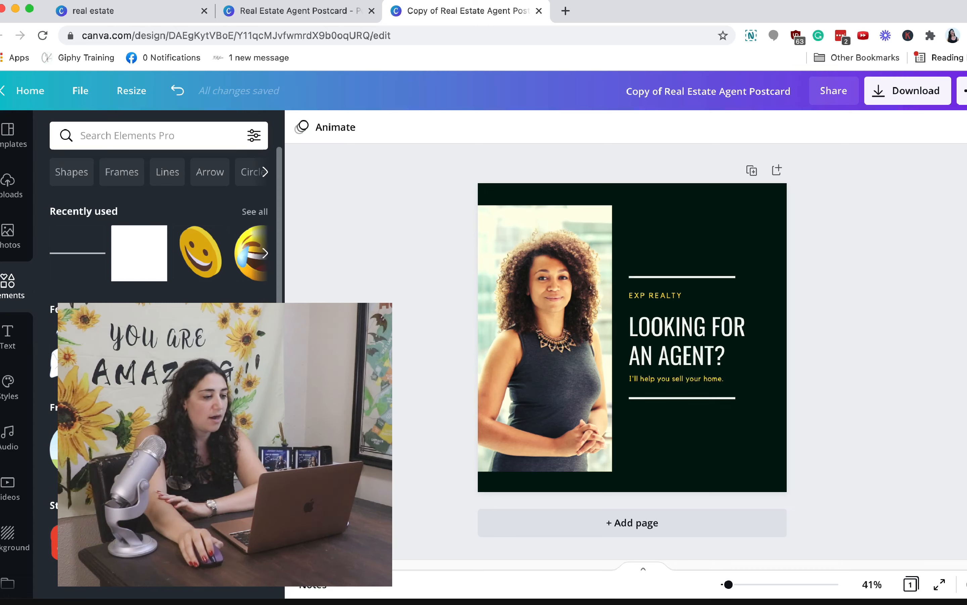
Search the graphic elements for "house".
{"action": "left_click", "coordinate": [124, 137]}
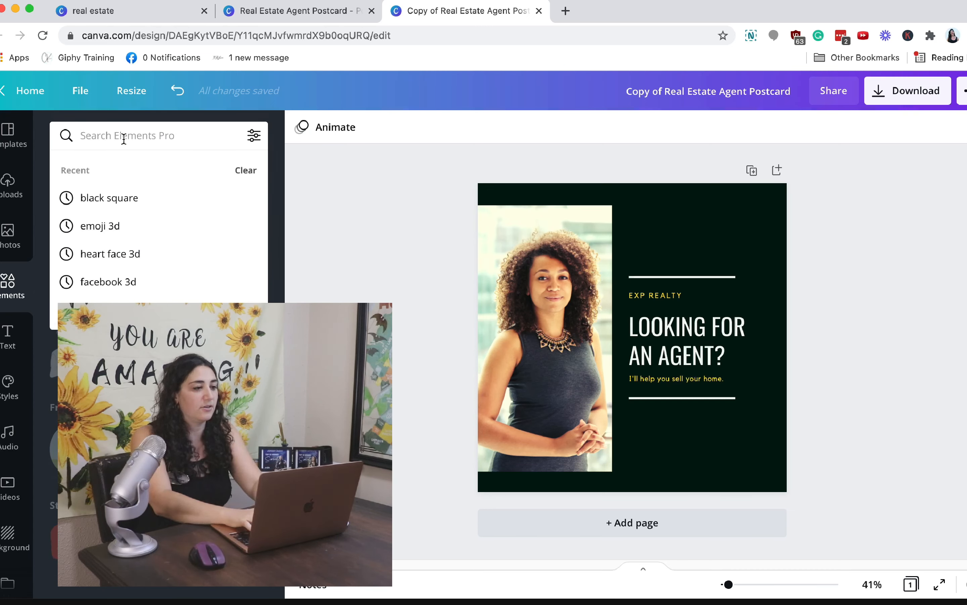
{"action": "type", "text": "house"}
{"action": "key", "text": "Return"}
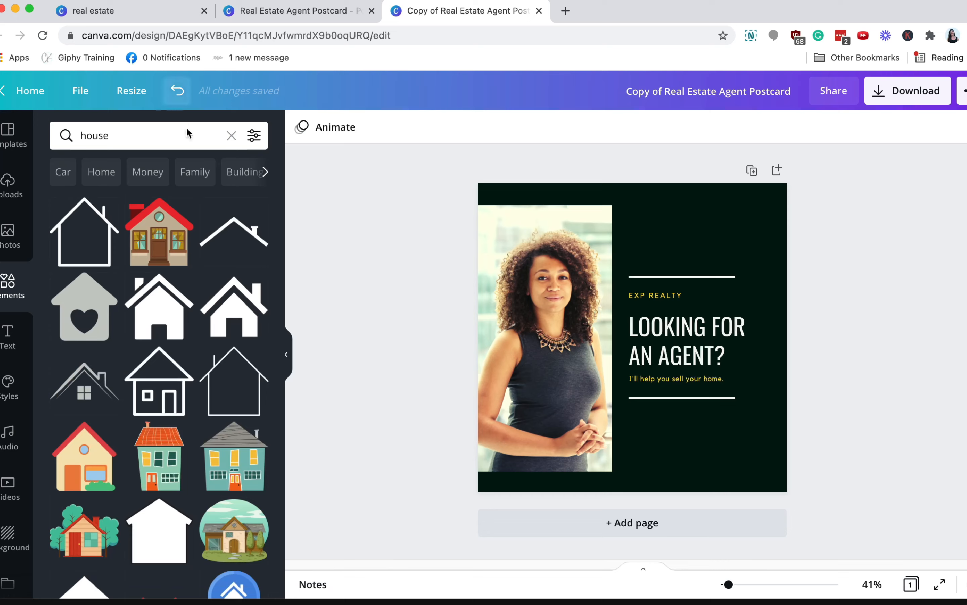
Add the roof outline with a chimney above the upper divider line and colour it white.
{"action": "left_click", "coordinate": [240, 234]}
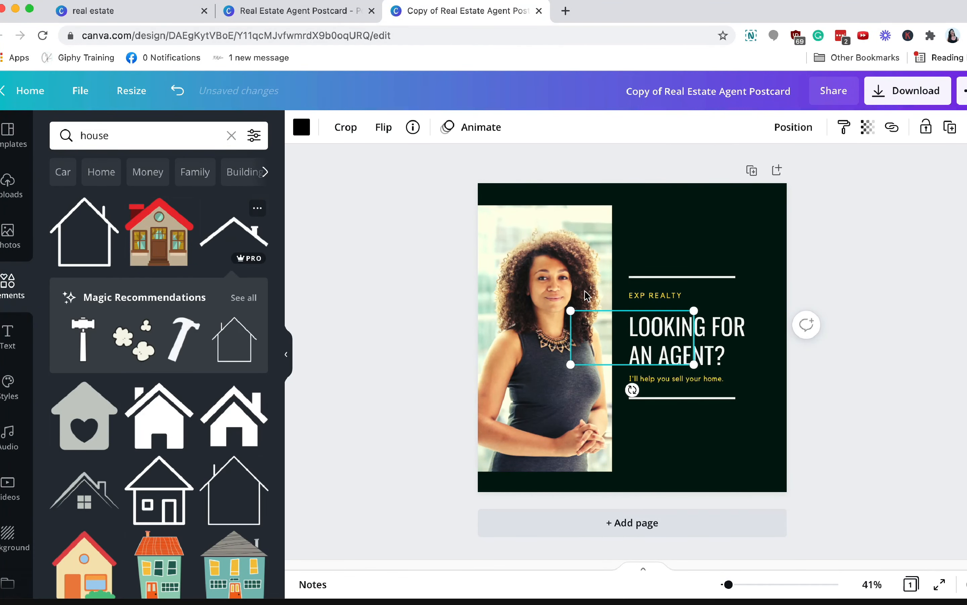
{"action": "left_click_drag", "start_coordinate": [656, 338], "coordinate": [699, 235]}
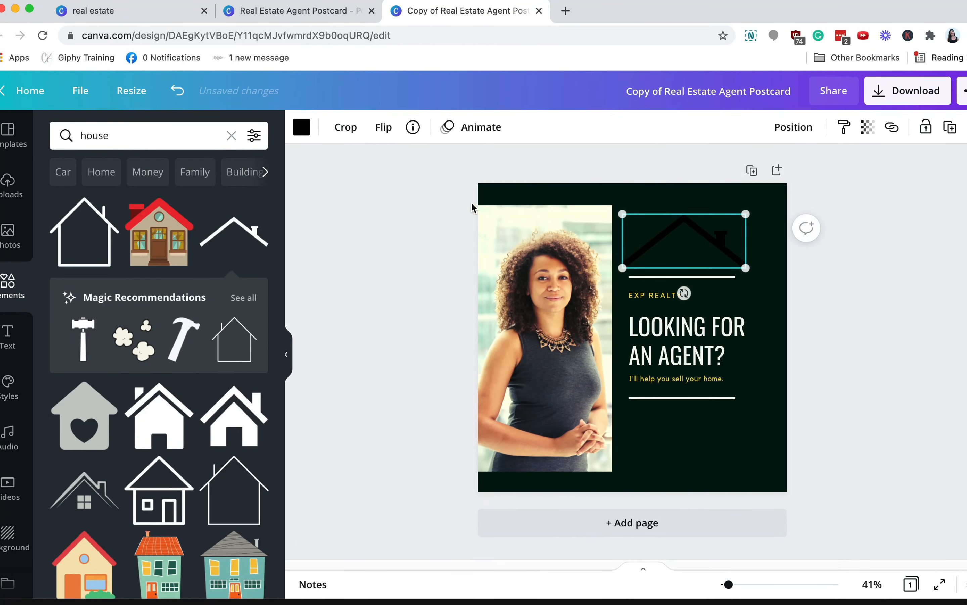
{"action": "left_click", "coordinate": [302, 127]}
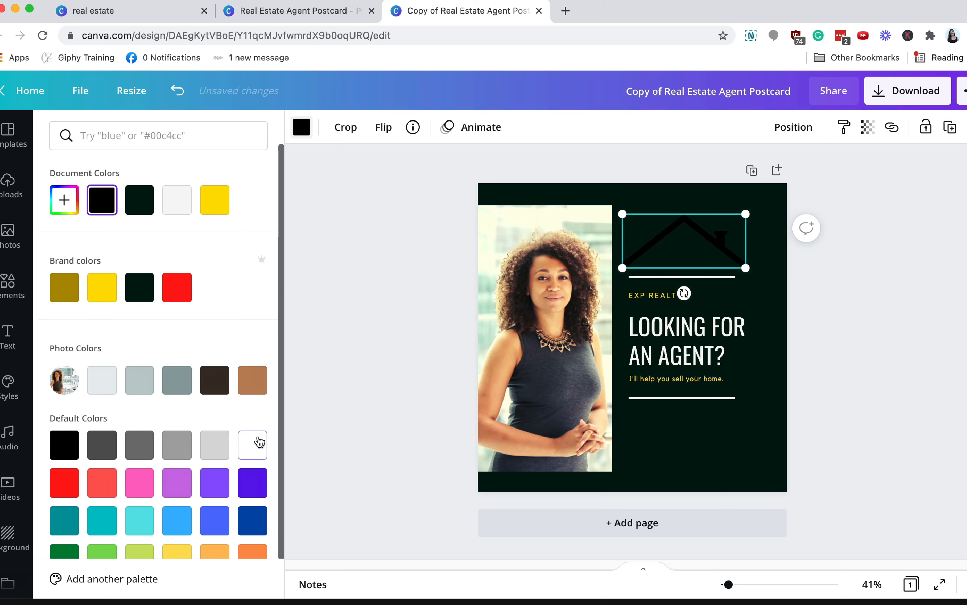
{"action": "left_click", "coordinate": [256, 442]}
Shrink the roof outline to about 371 × 162 and rest it on the upper divider line.
{"action": "left_click_drag", "start_coordinate": [746, 270], "coordinate": [730, 262]}
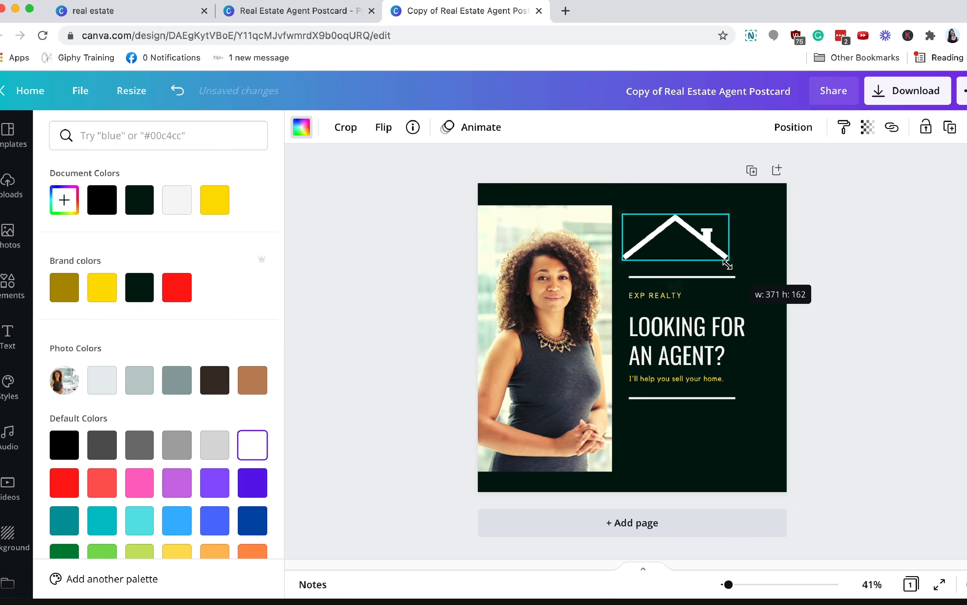
{"action": "left_click_drag", "start_coordinate": [672, 239], "coordinate": [678, 255]}
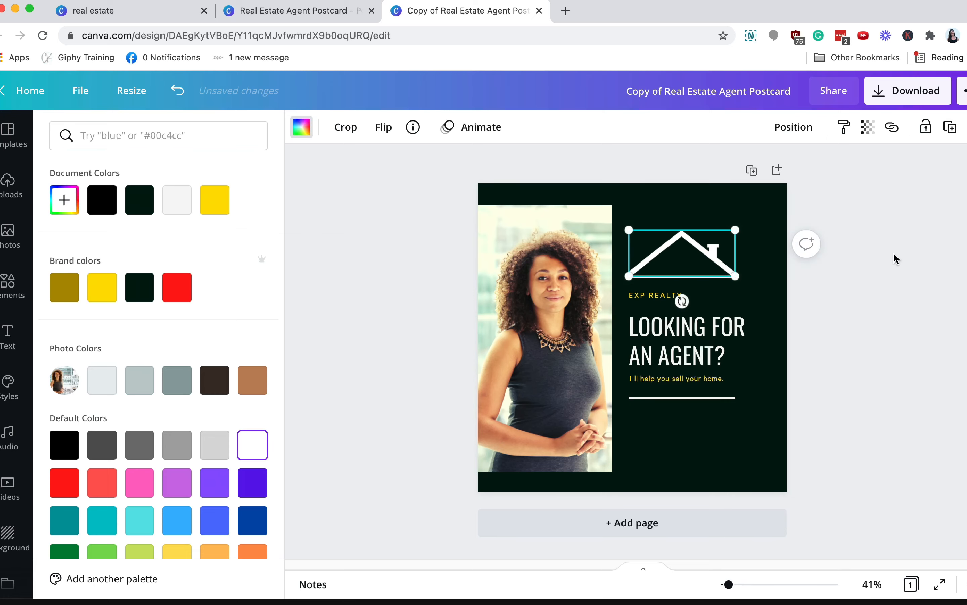
{"action": "left_click", "coordinate": [895, 259]}
{"action": "left_click", "coordinate": [872, 275]}
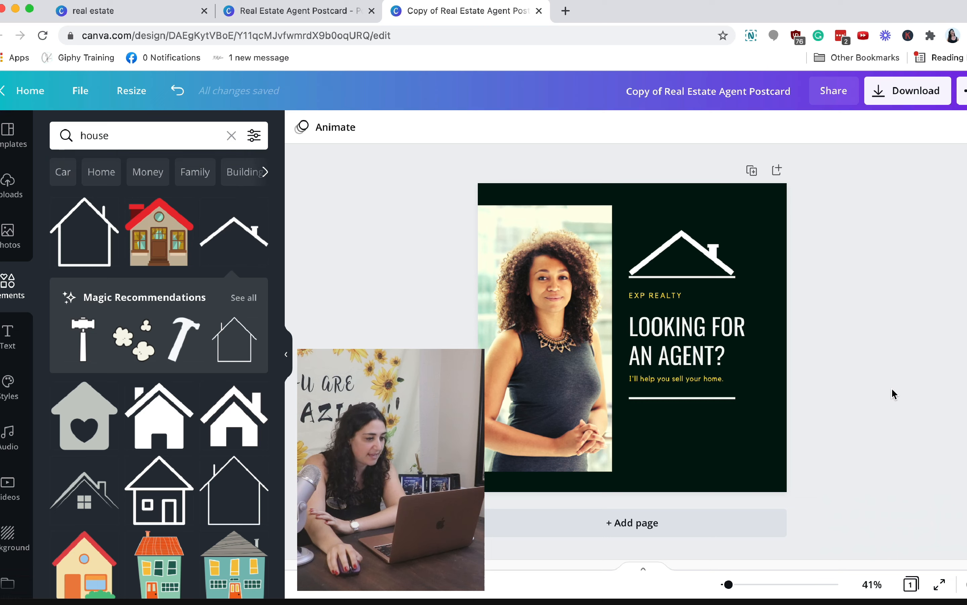
Add the solid house icon with a chimney and shrink it into the postcard's lower right corner.
{"action": "left_click", "coordinate": [236, 416]}
{"action": "left_click_drag", "start_coordinate": [653, 374], "coordinate": [736, 476]}
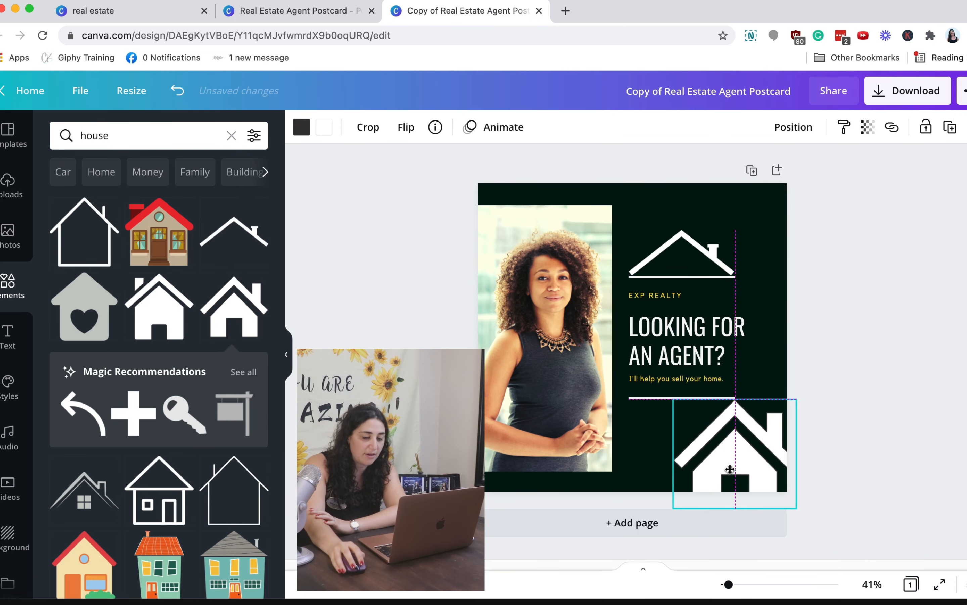
{"action": "left_click_drag", "start_coordinate": [673, 399], "coordinate": [705, 425]}
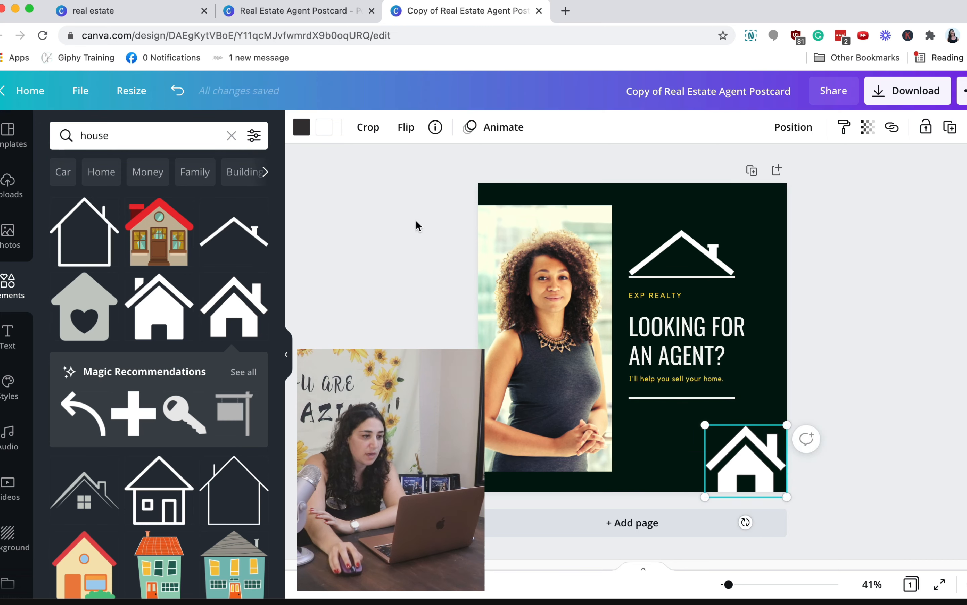
Recolour the house icon brand red with a white outline and shrink it slightly in its corner.
{"action": "left_click", "coordinate": [302, 128]}
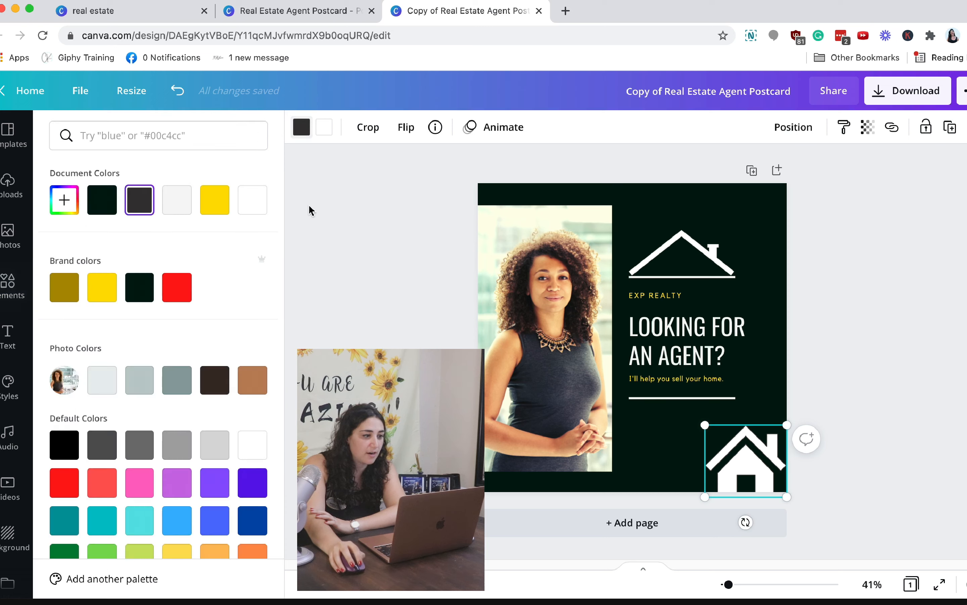
{"action": "left_click", "coordinate": [184, 292]}
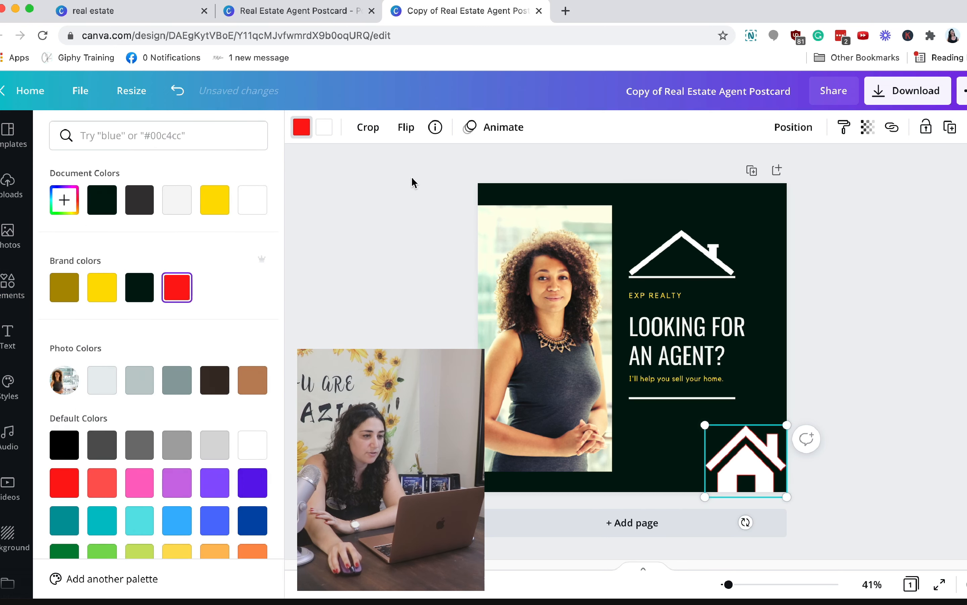
{"action": "left_click", "coordinate": [324, 127]}
{"action": "left_click", "coordinate": [177, 287]}
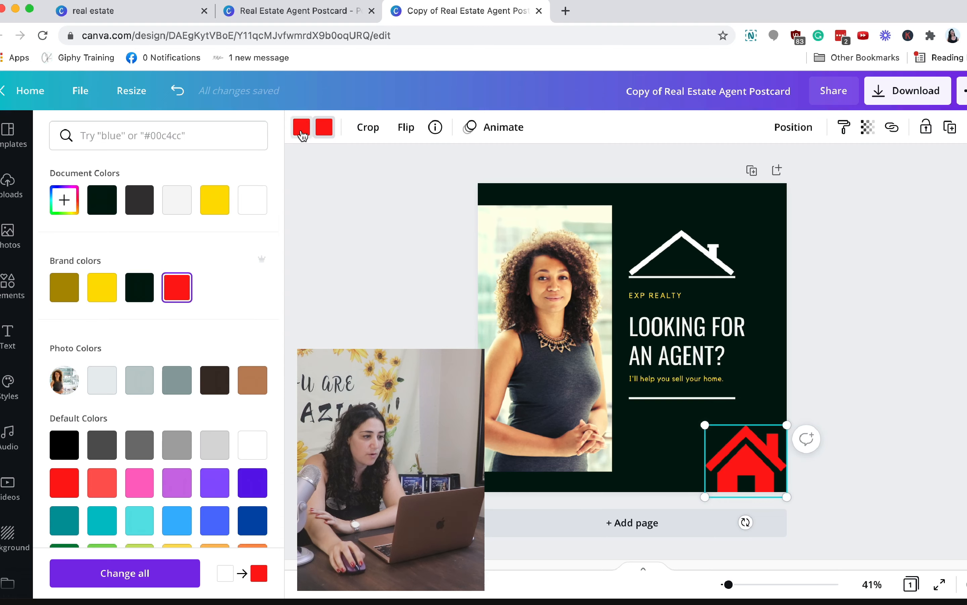
{"action": "left_click", "coordinate": [302, 127]}
{"action": "left_click", "coordinate": [254, 440]}
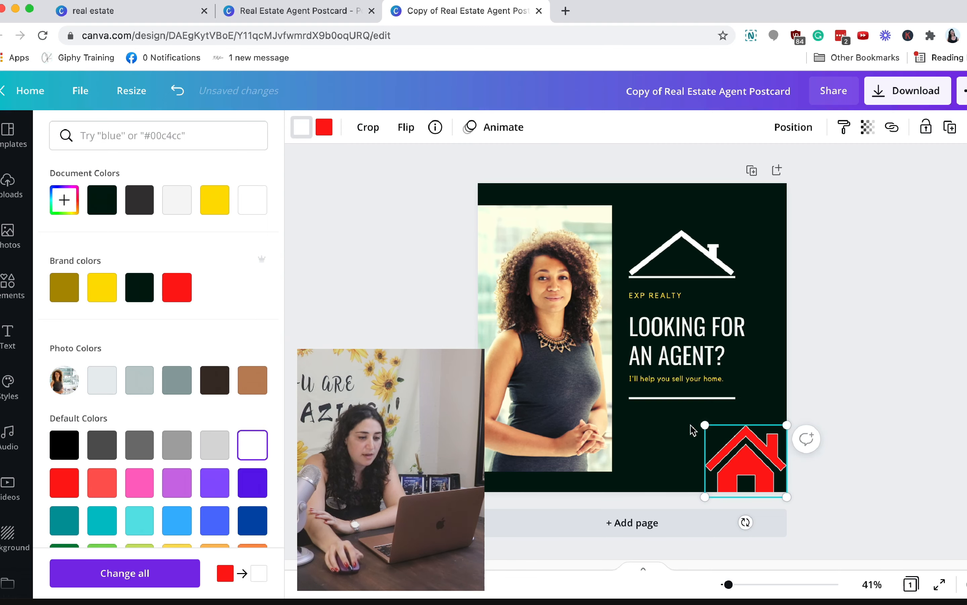
{"action": "left_click_drag", "start_coordinate": [711, 430], "coordinate": [719, 436]}
{"action": "left_click", "coordinate": [878, 395]}
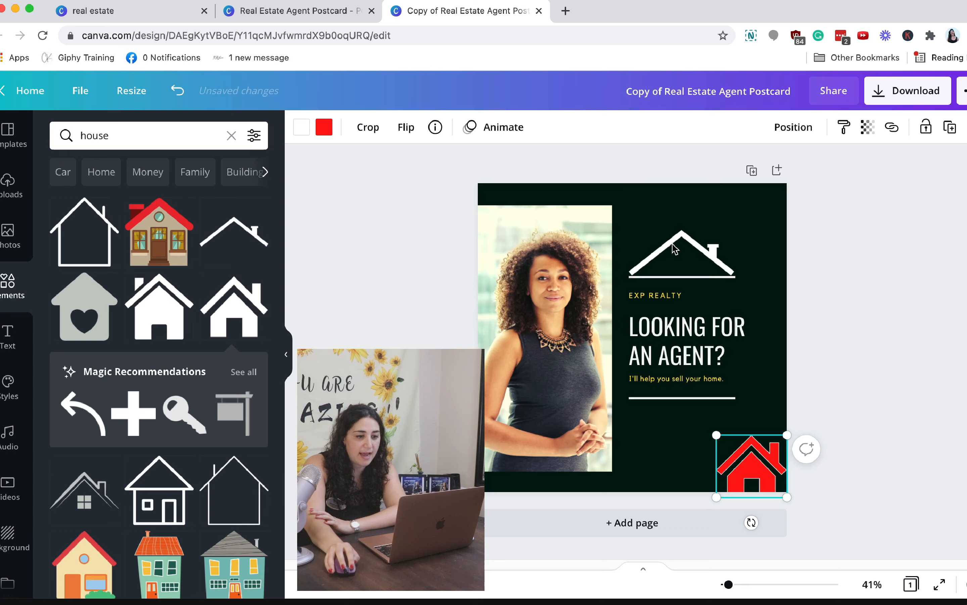
Delete the white roof outline above the upper divider line.
{"action": "left_click_drag", "start_coordinate": [673, 245], "coordinate": [770, 245]}
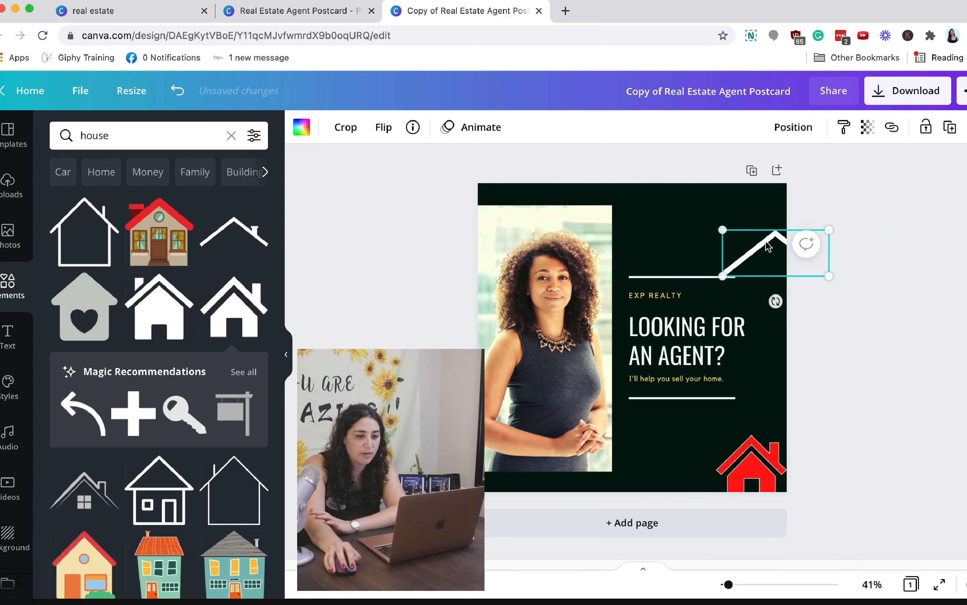
{"action": "key", "text": "Delete"}
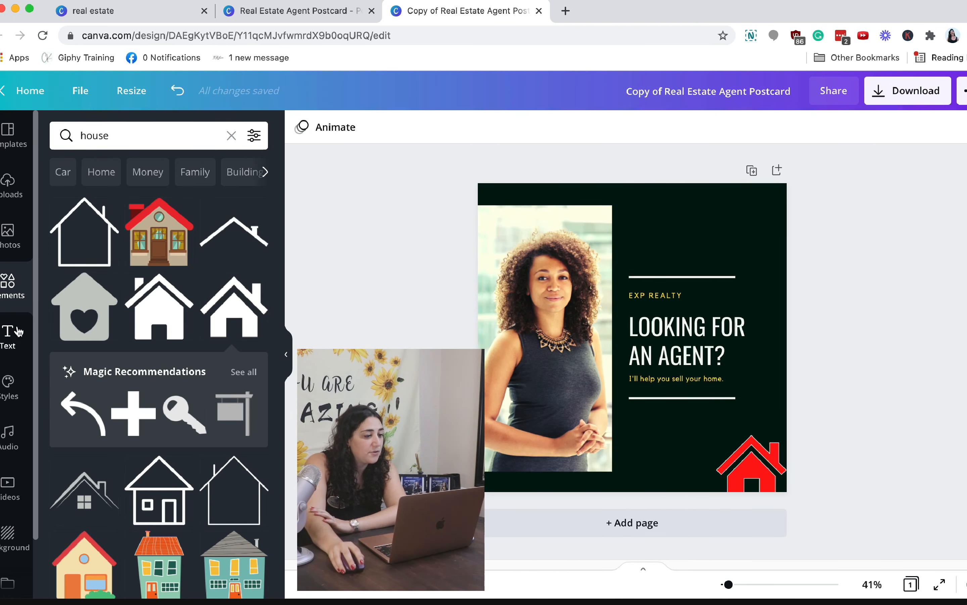
Add a heading reading "Hey you!" above the upper divider line beside the portrait photo.
{"action": "left_click", "coordinate": [14, 343]}
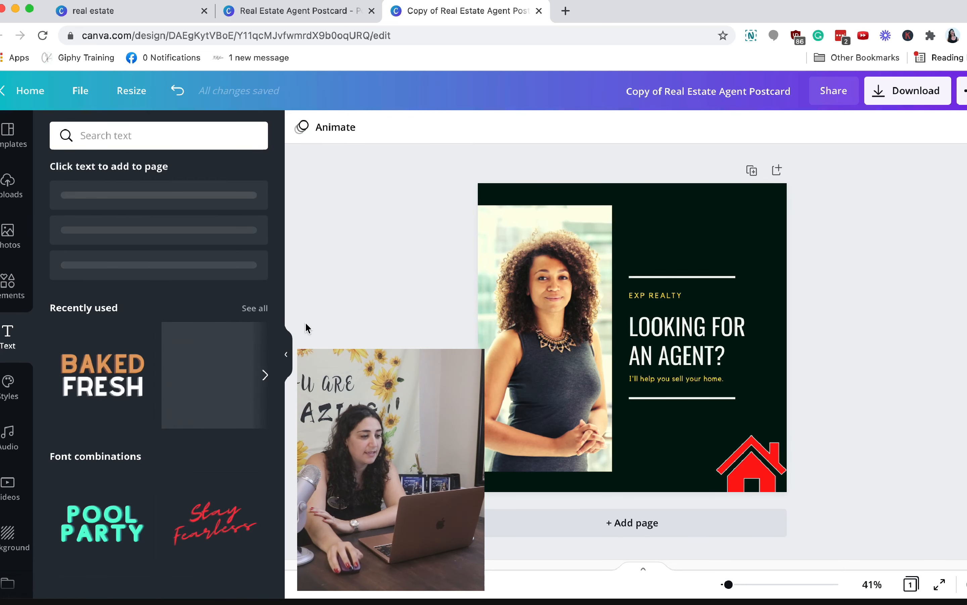
{"action": "left_click", "coordinate": [154, 211]}
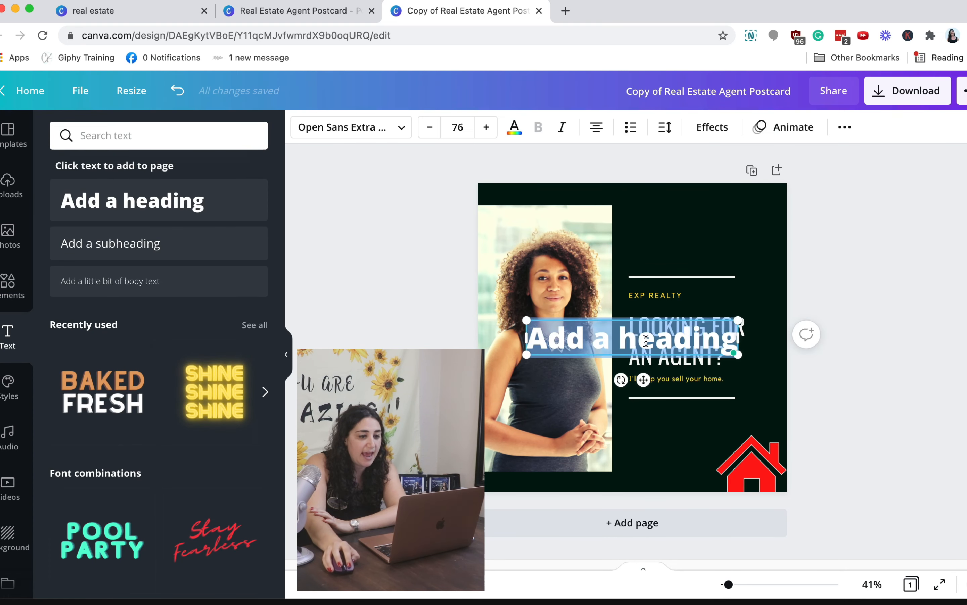
{"action": "left_click", "coordinate": [894, 319]}
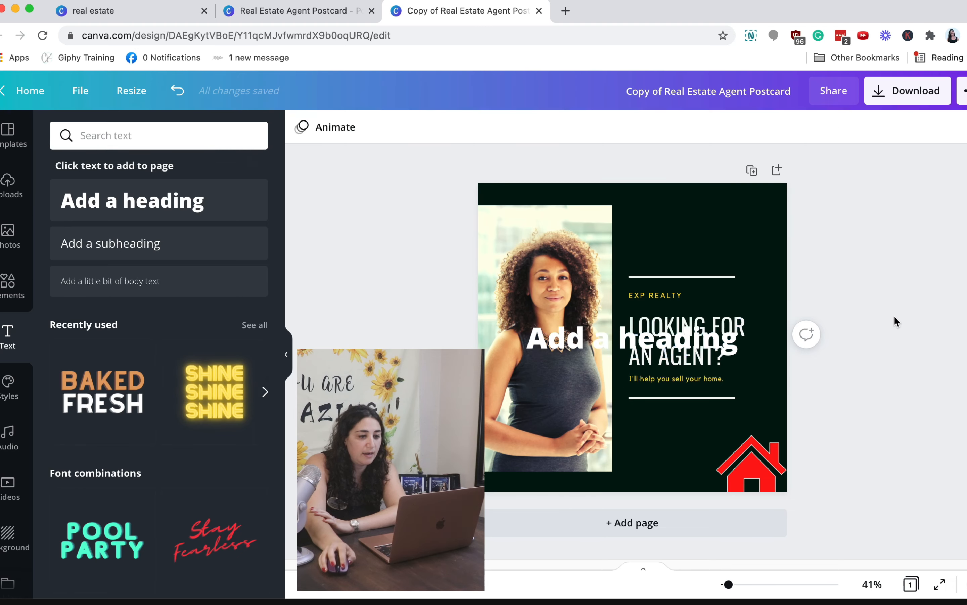
{"action": "left_click_drag", "start_coordinate": [615, 347], "coordinate": [705, 228]}
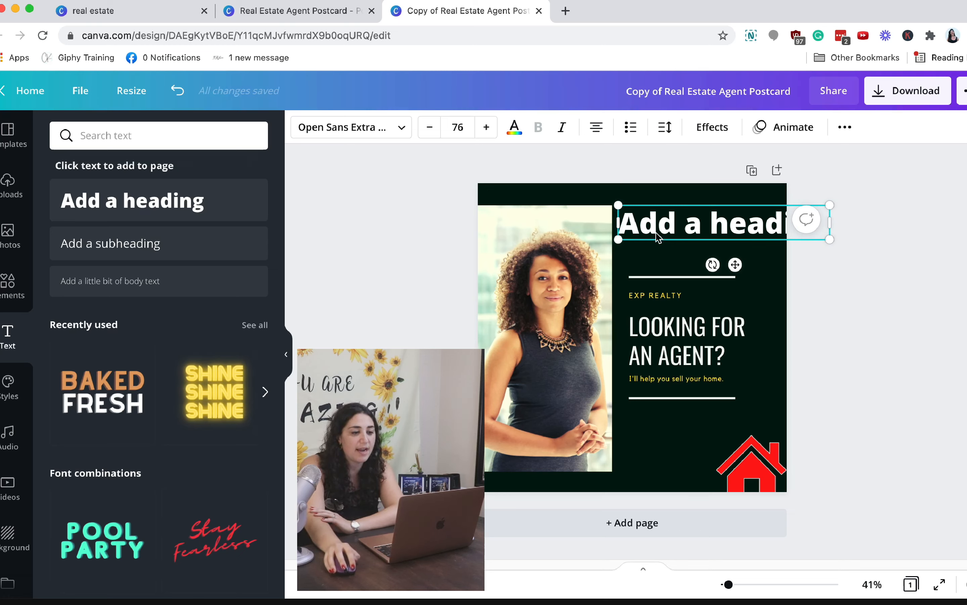
{"action": "double_click", "coordinate": [658, 237]}
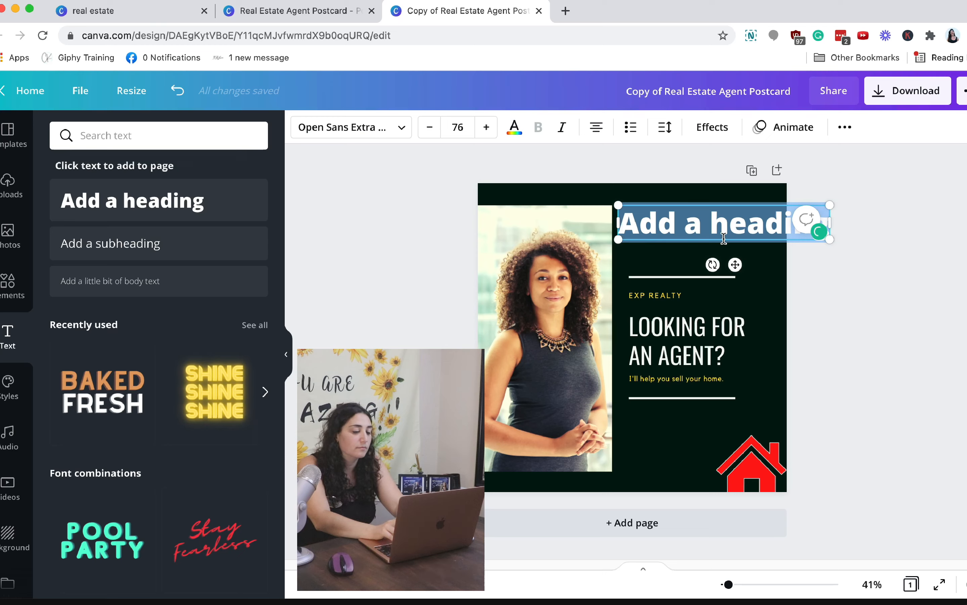
{"action": "type", "text": "Hey you!"}
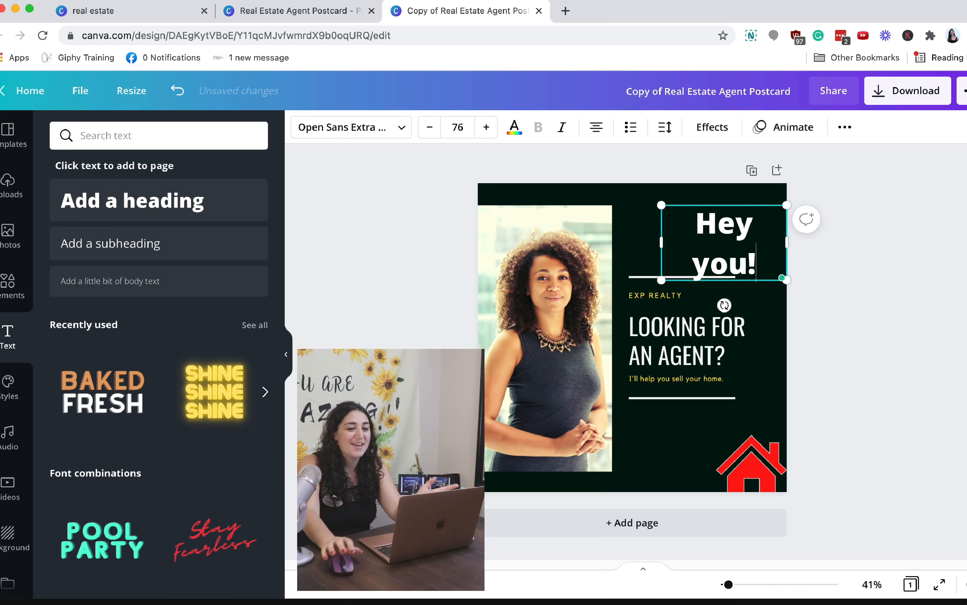
Widen the "Hey you!" text box so it fits on one line and set its font size to 18.
{"action": "double_click", "coordinate": [666, 246]}
{"action": "left_click_drag", "start_coordinate": [661, 244], "coordinate": [619, 243]}
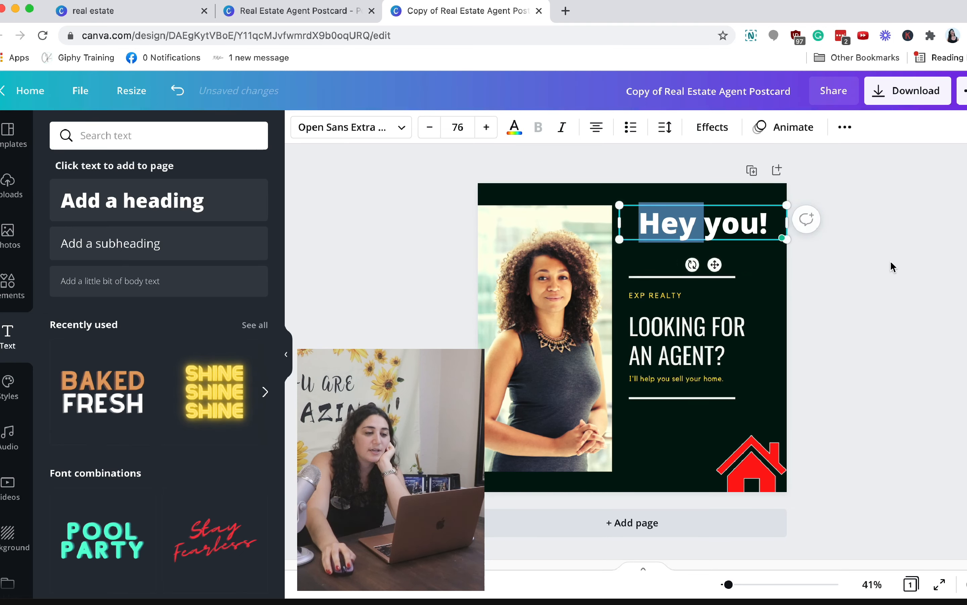
{"action": "left_click", "coordinate": [458, 127]}
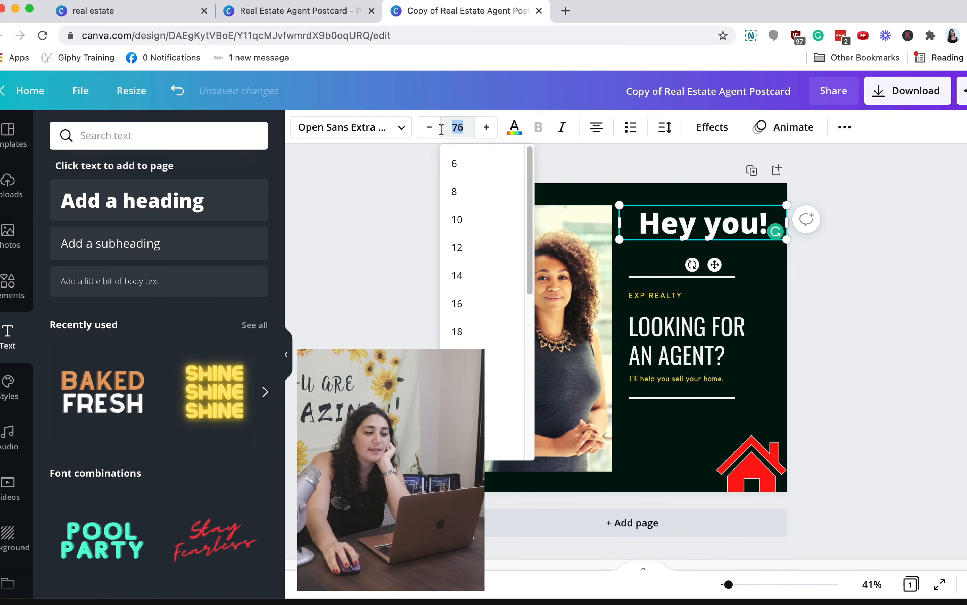
{"action": "left_click", "coordinate": [480, 332]}
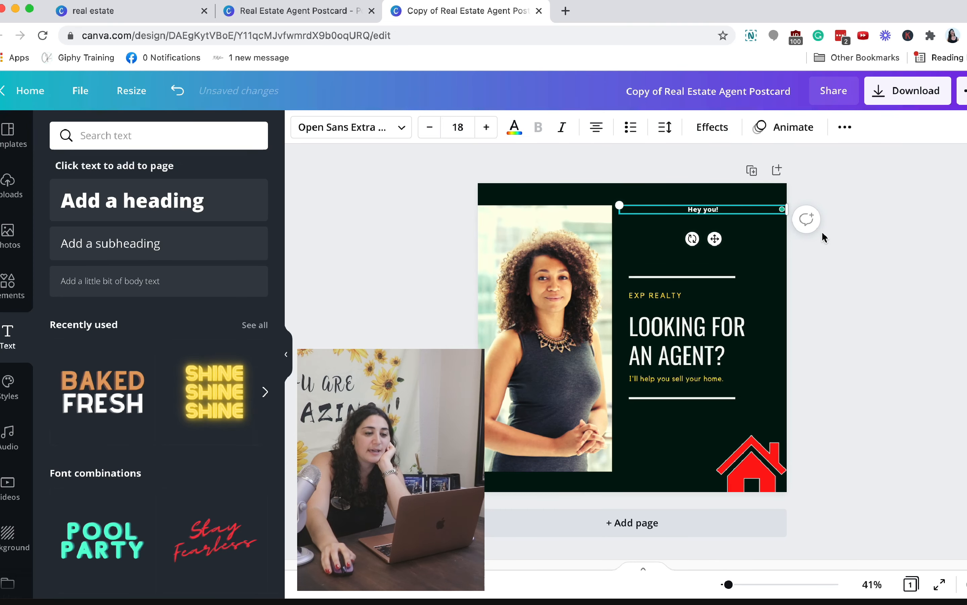
Colour the word "Hey" brand red and change the heading's font to Oswald.
{"action": "left_click", "coordinate": [515, 128]}
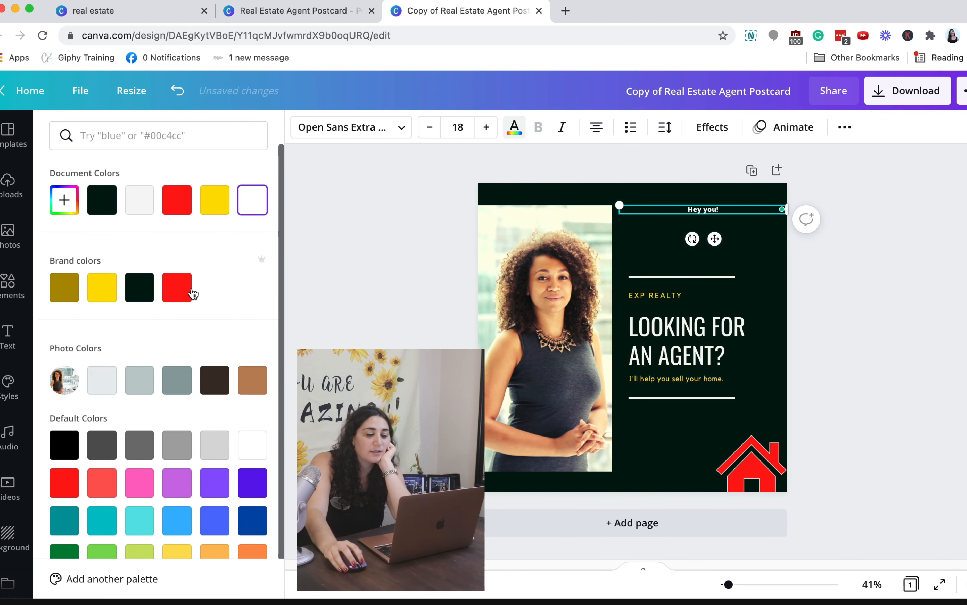
{"action": "left_click", "coordinate": [192, 293]}
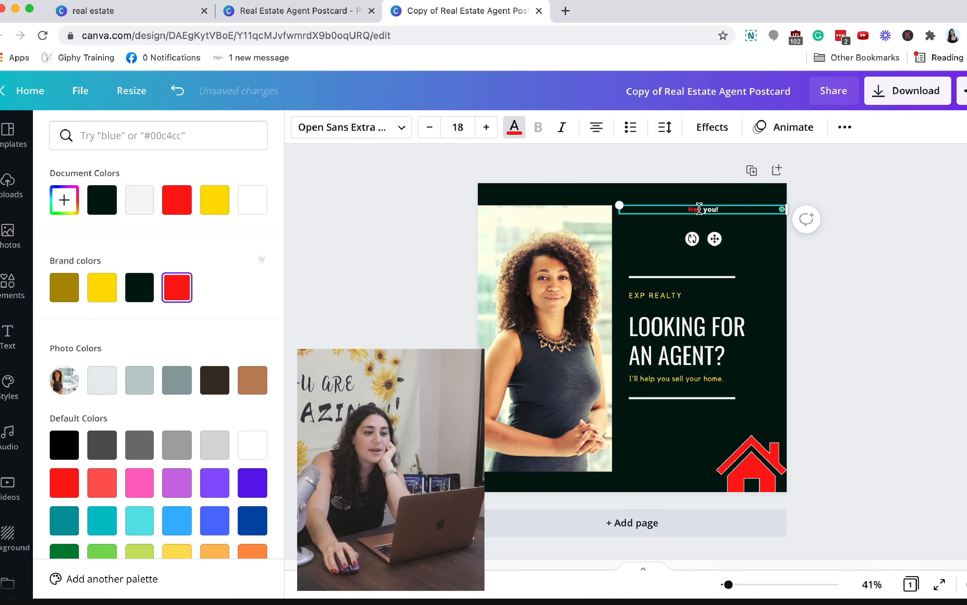
{"action": "left_click", "coordinate": [401, 126]}
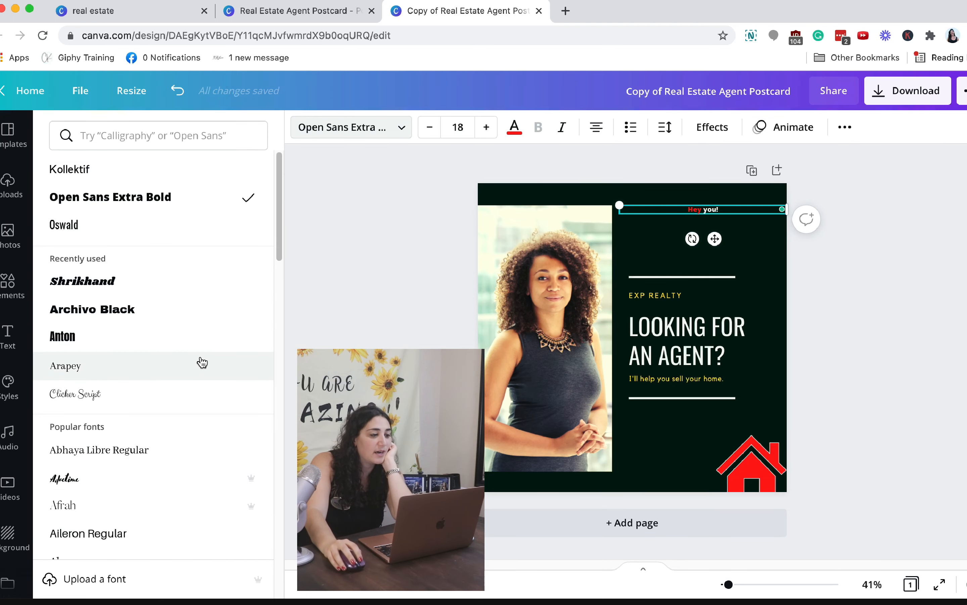
{"action": "left_click", "coordinate": [101, 220]}
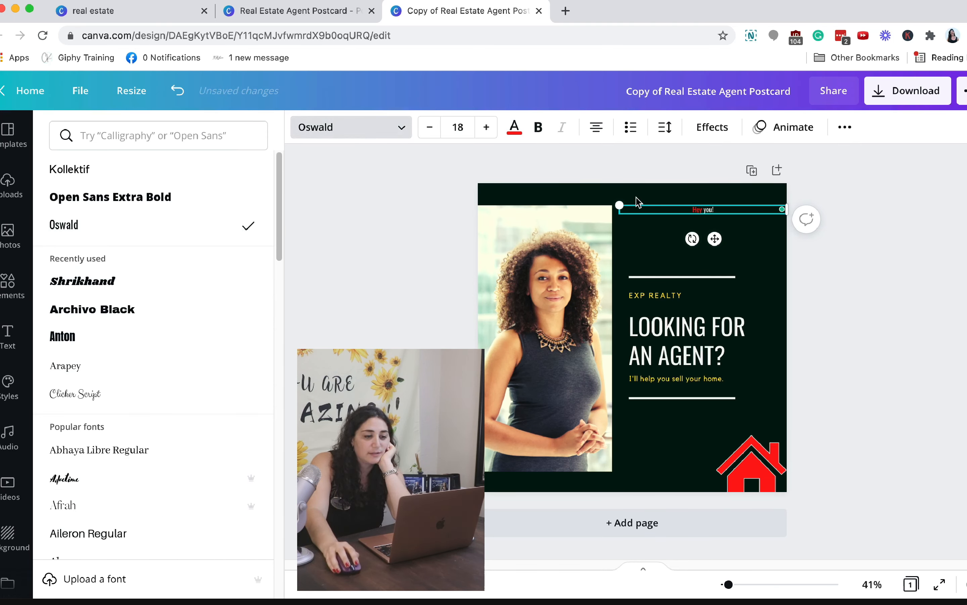
Enlarge the "Hey you!" heading to a font size of about 38.9 and place it just above the upper divider line.
{"action": "left_click_drag", "start_coordinate": [619, 205], "coordinate": [505, 170]}
{"action": "left_click_drag", "start_coordinate": [440, 165], "coordinate": [426, 165]}
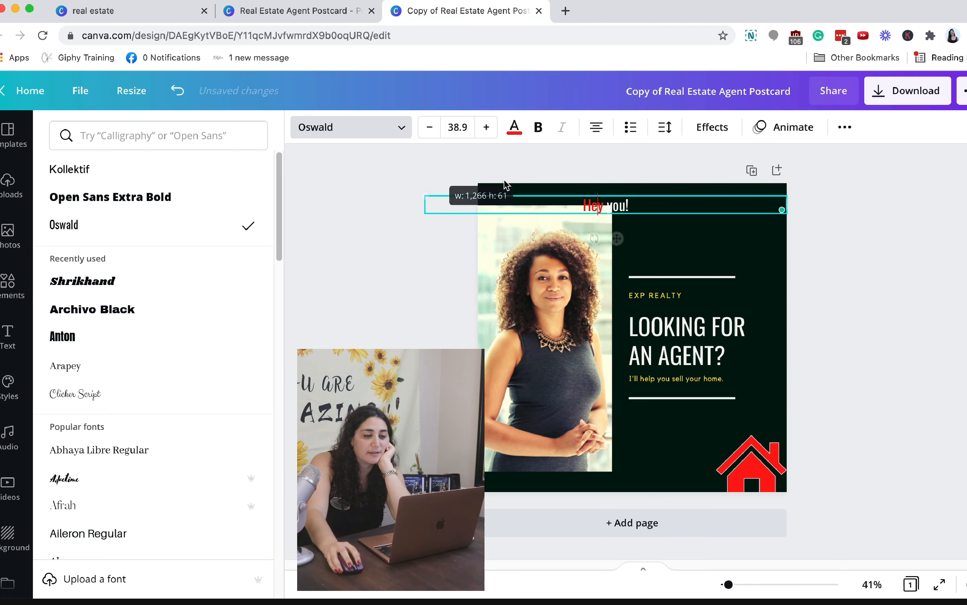
{"action": "left_click", "coordinate": [655, 207]}
{"action": "left_click", "coordinate": [733, 242]}
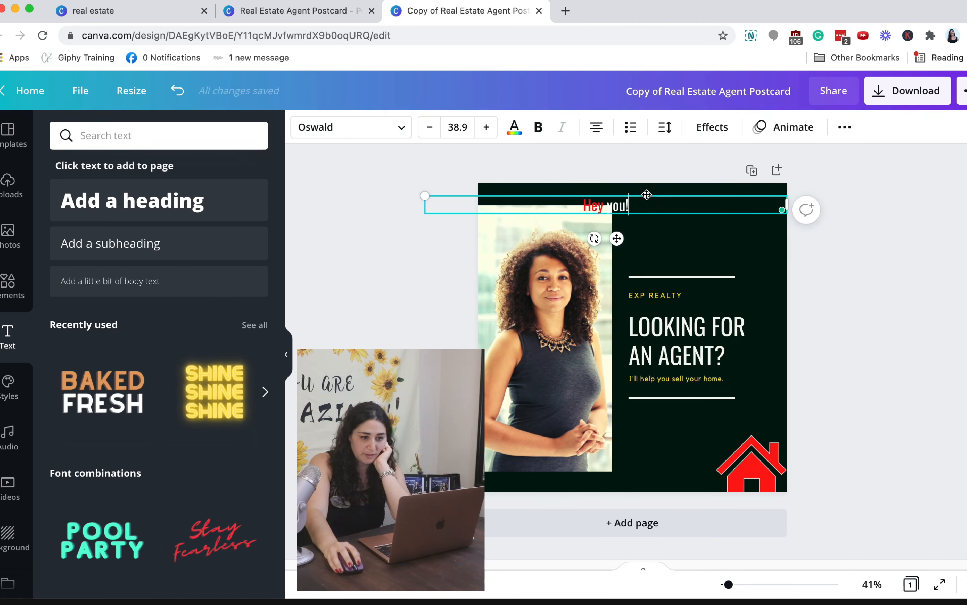
{"action": "left_click_drag", "start_coordinate": [647, 195], "coordinate": [728, 248]}
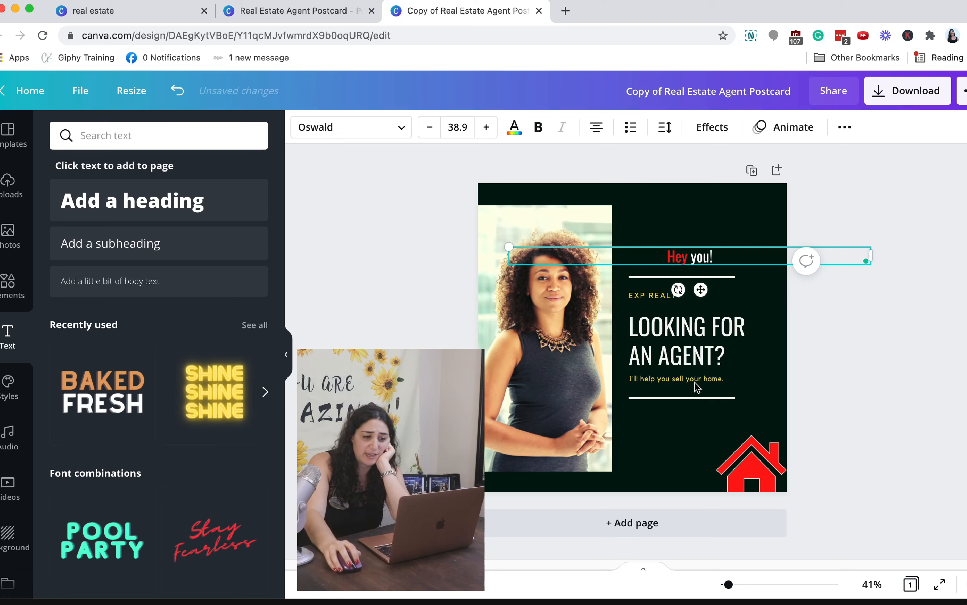
{"action": "left_click", "coordinate": [906, 361]}
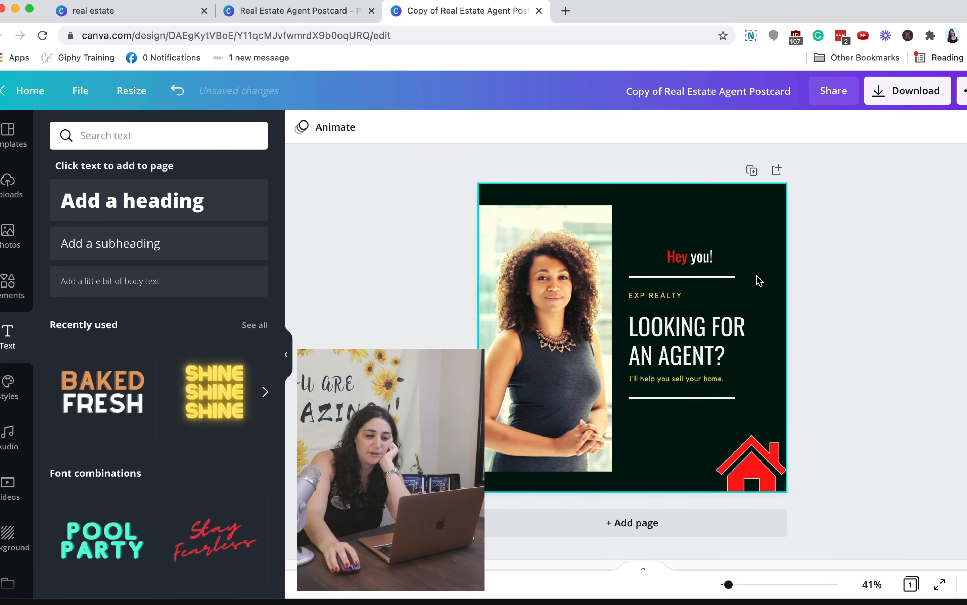
Delete the "Hey you!" heading above the upper divider line.
{"action": "left_click", "coordinate": [717, 255]}
{"action": "key", "text": "Delete"}
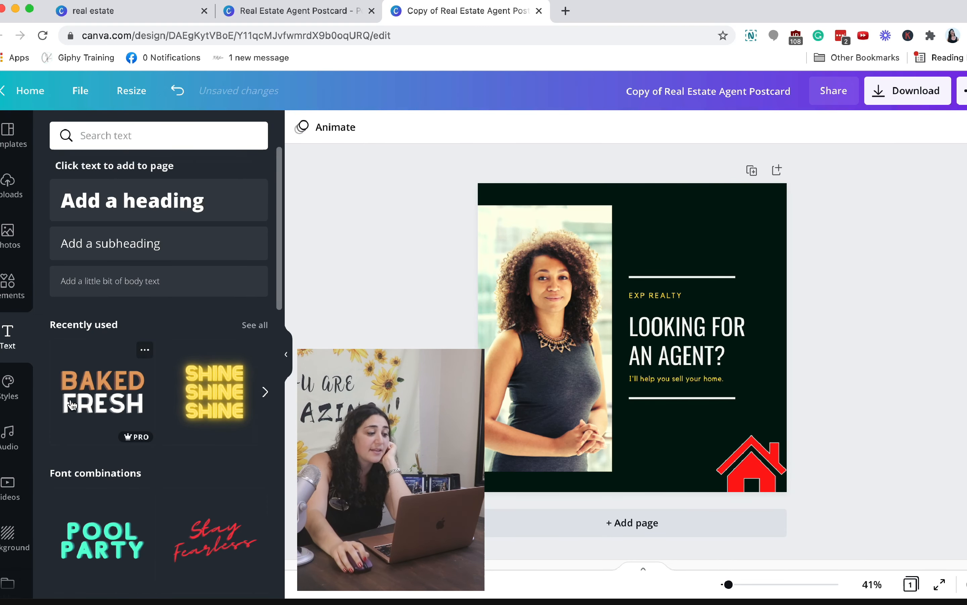
Add the glowing yellow "SHINE" font combination to the postcard's upper right area and replace its first line with "HEY YOU!".
{"action": "scroll", "coordinate": [137, 426], "scroll_direction": "down", "scroll_amount": 3}
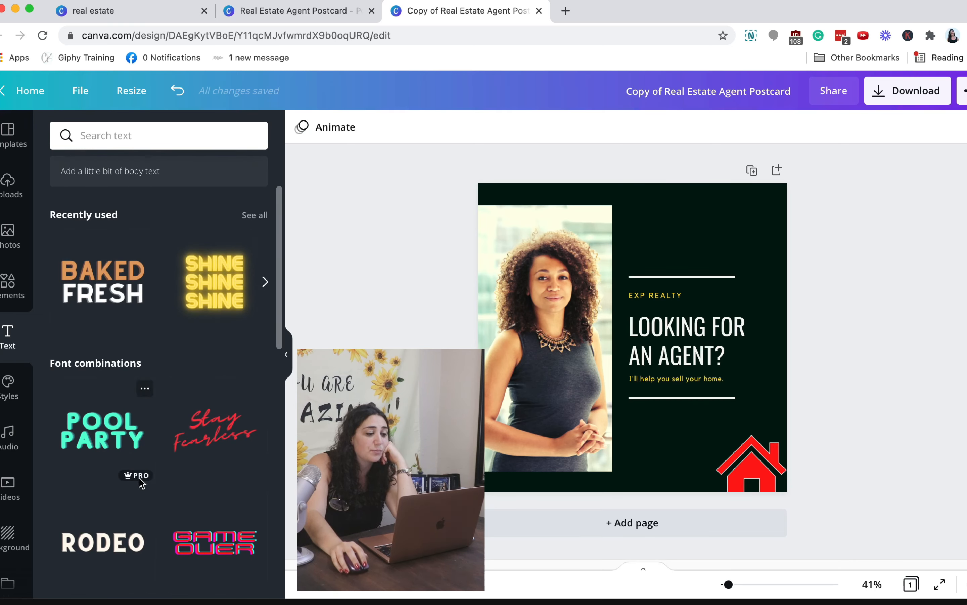
{"action": "scroll", "coordinate": [138, 435], "scroll_direction": "down", "scroll_amount": 5}
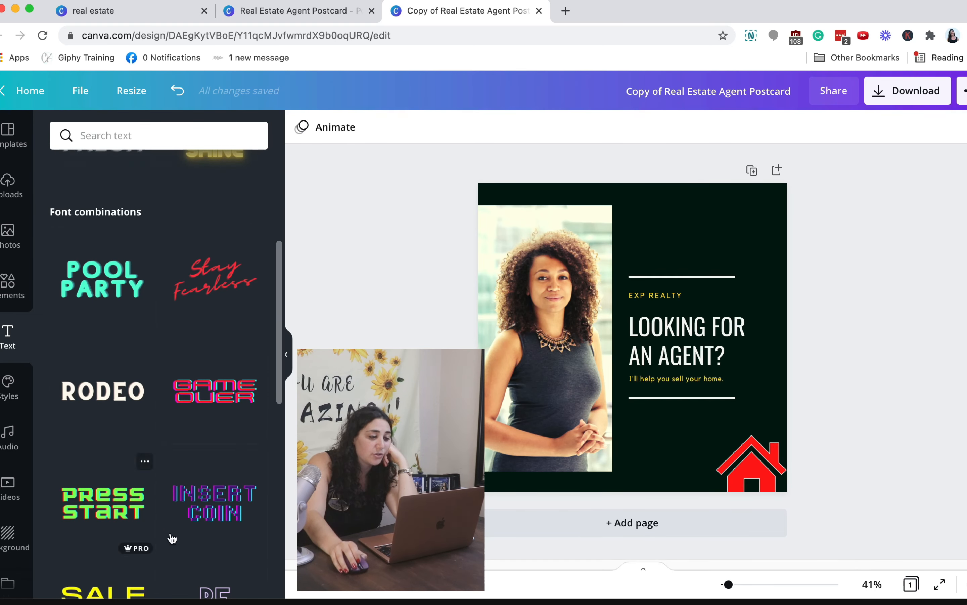
{"action": "scroll", "coordinate": [212, 432], "scroll_direction": "down", "scroll_amount": 6}
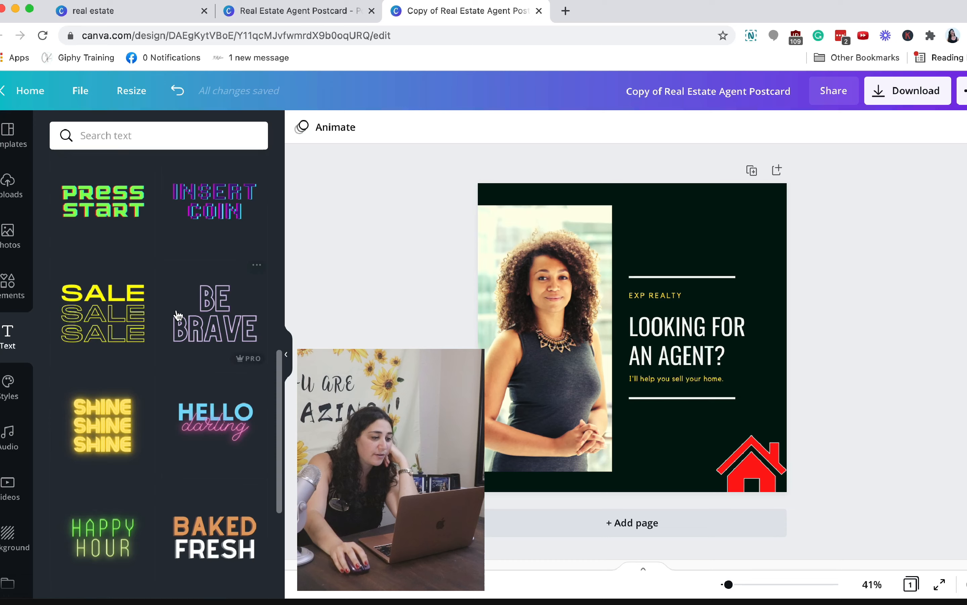
{"action": "left_click", "coordinate": [99, 430]}
{"action": "left_click_drag", "start_coordinate": [604, 341], "coordinate": [658, 269]}
{"action": "double_click", "coordinate": [690, 209]}
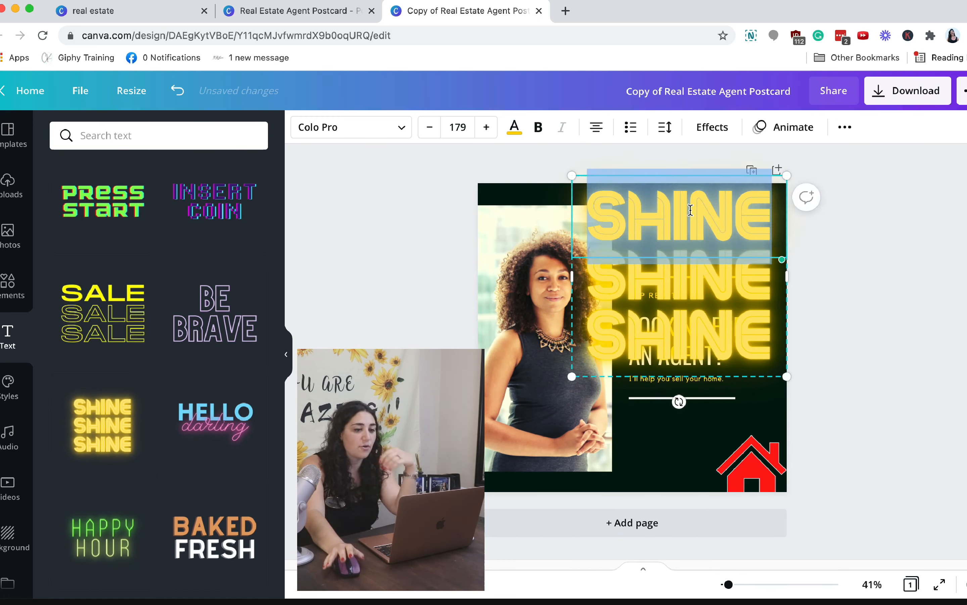
{"action": "type", "text": "HEY YOU!"}
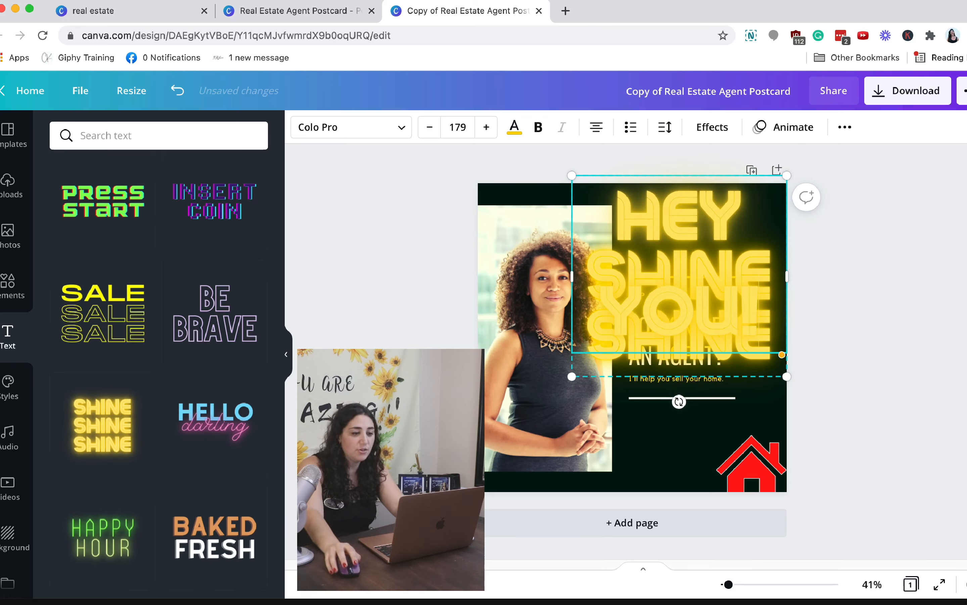